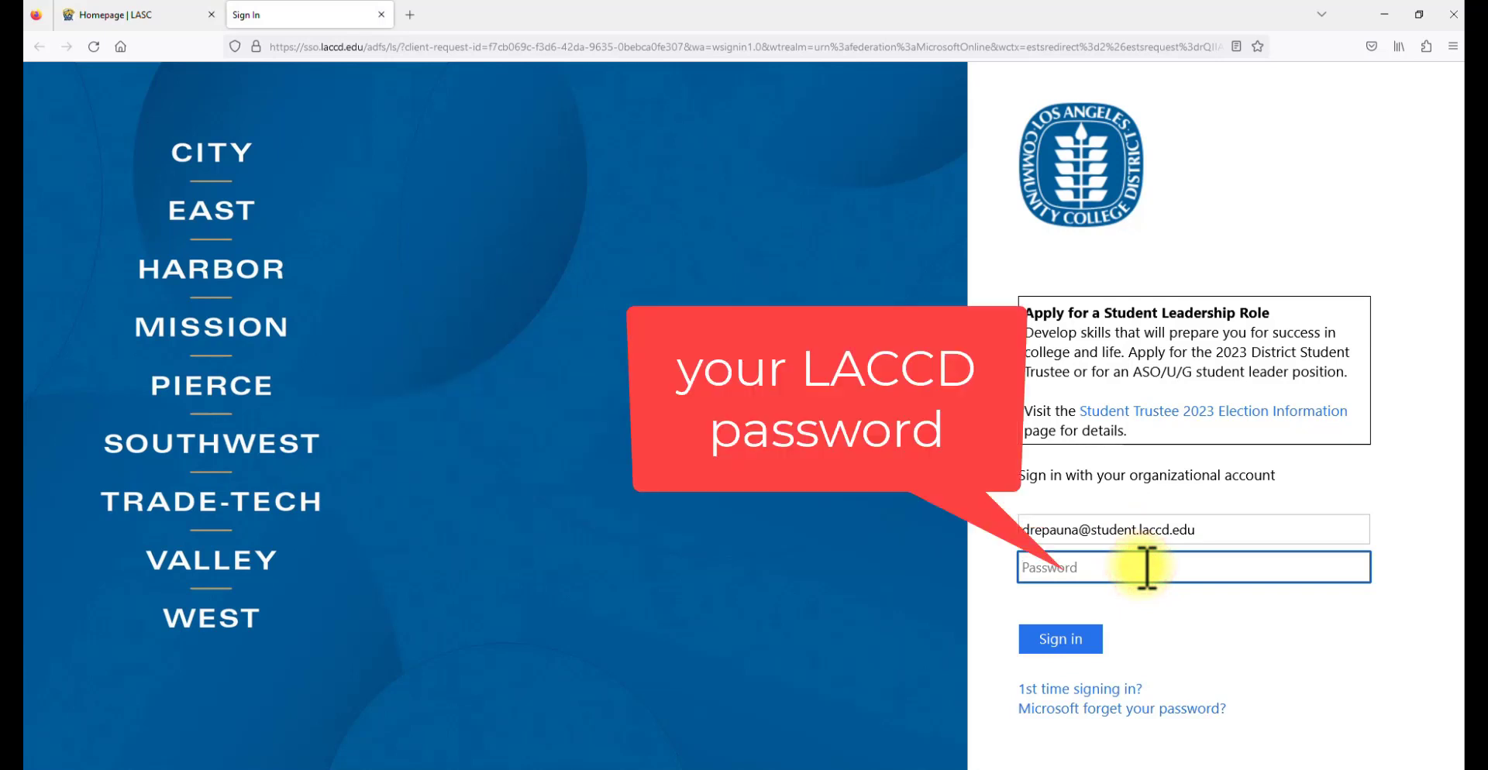
Sign in with the account password, verify with a texted code, and choose to stay signed in.
type("•••••••••••••••")
left_click(1069, 638)
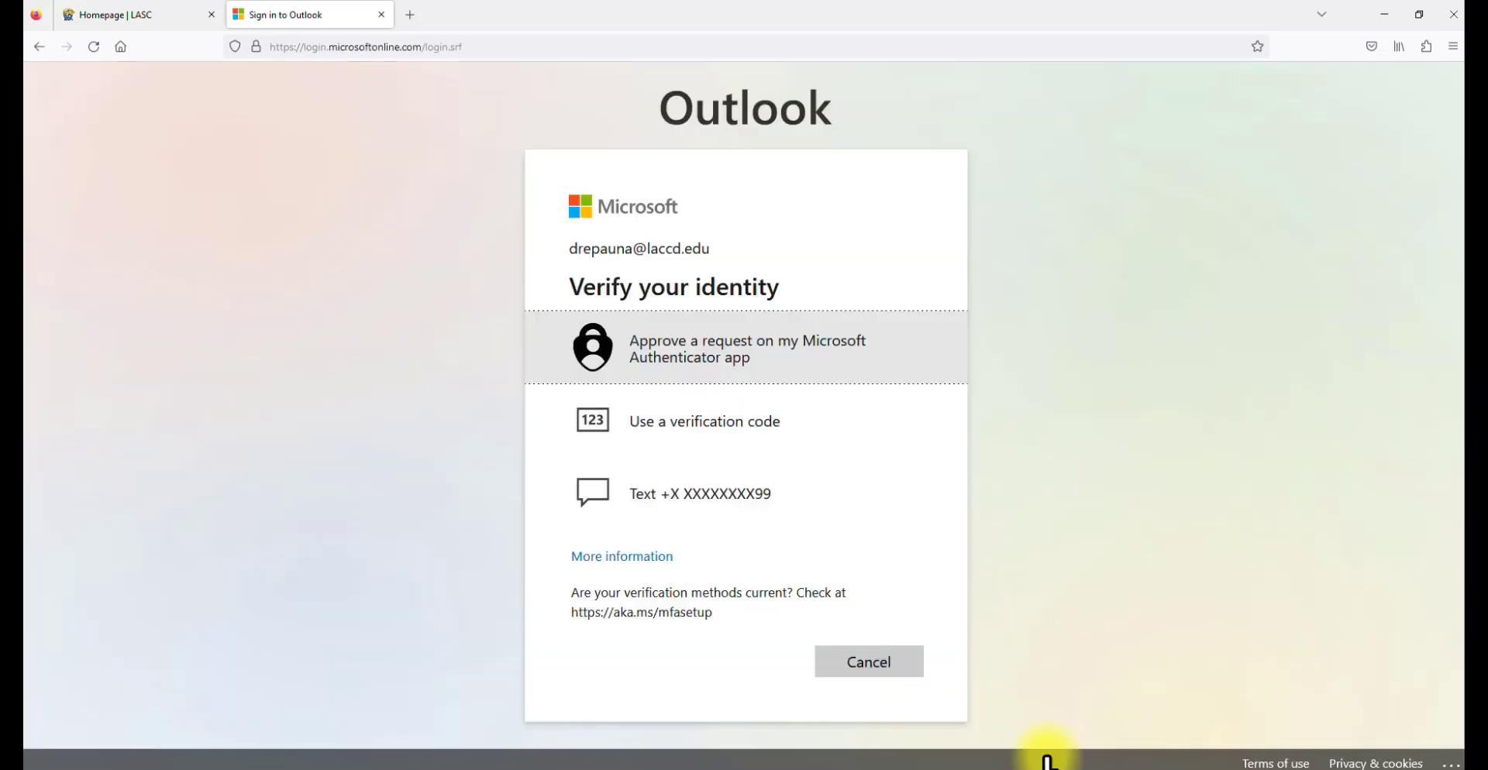
left_click(717, 493)
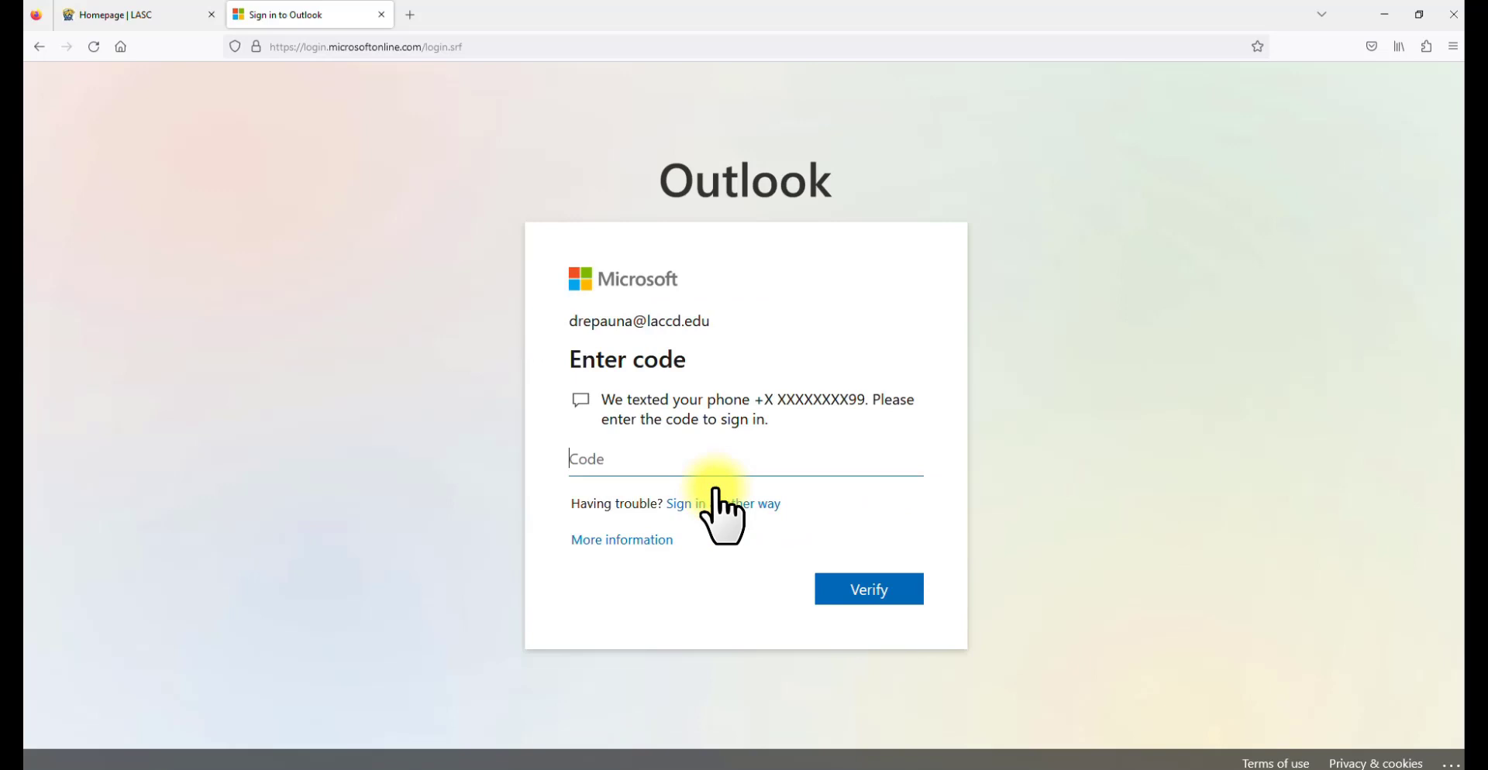
left_click(729, 458)
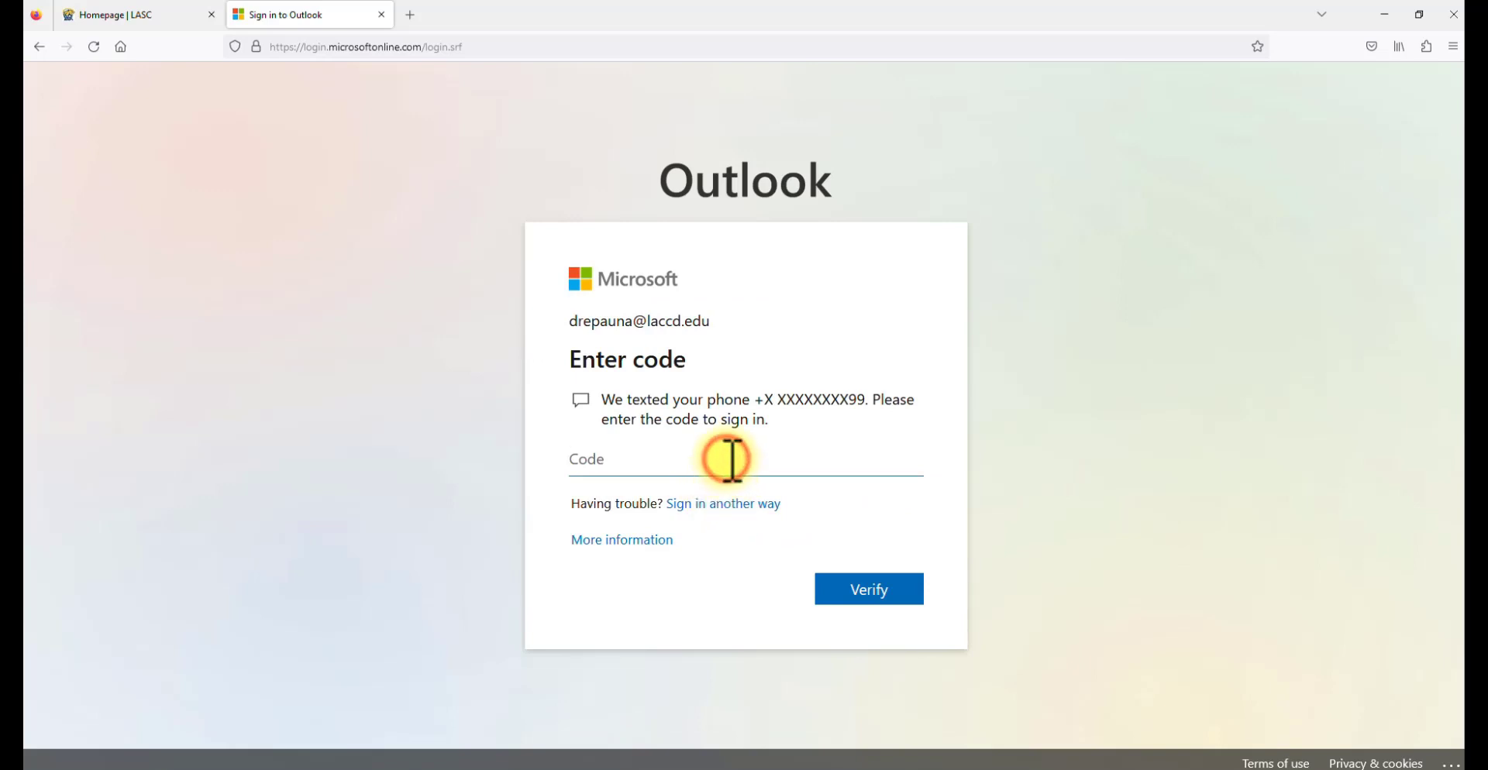
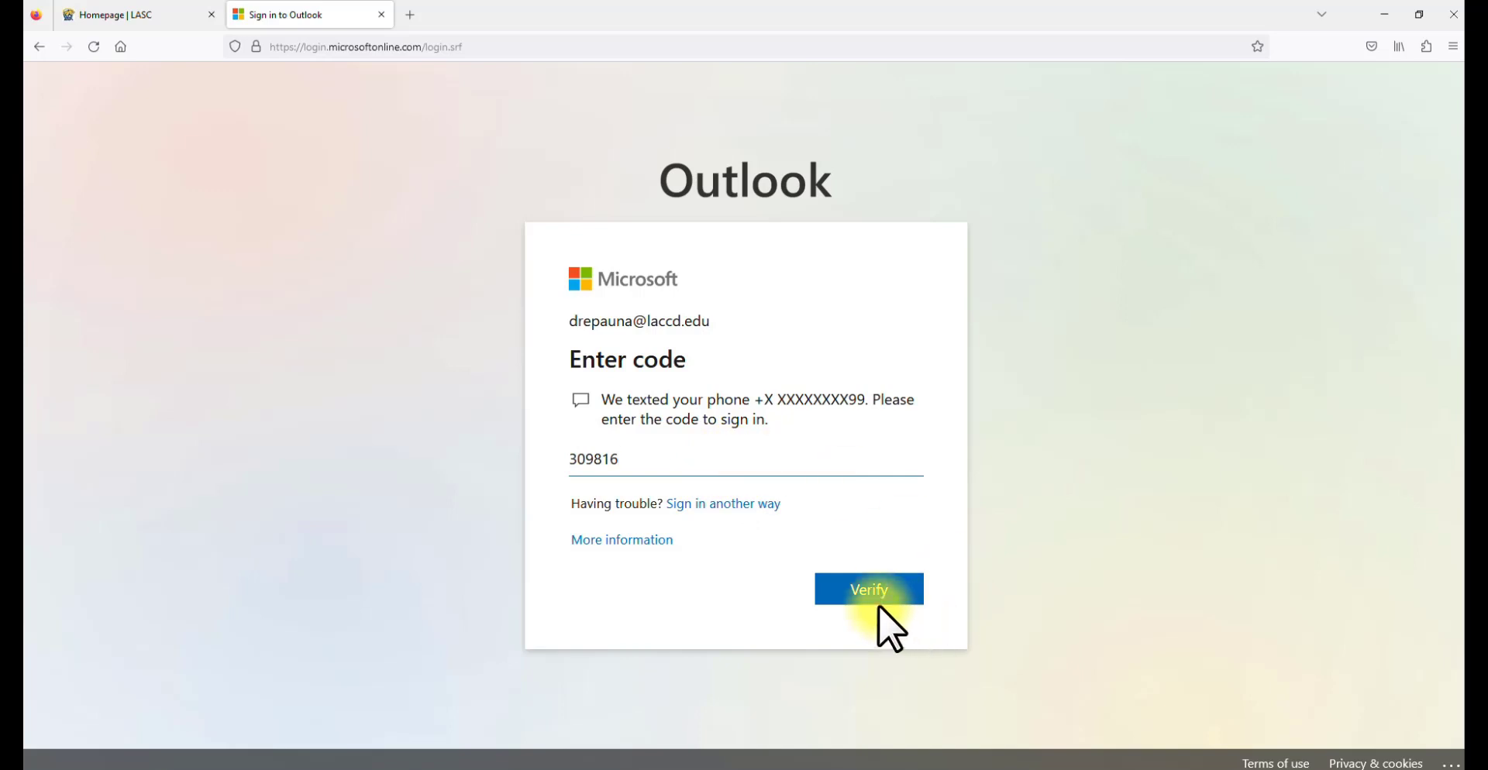
left_click(876, 595)
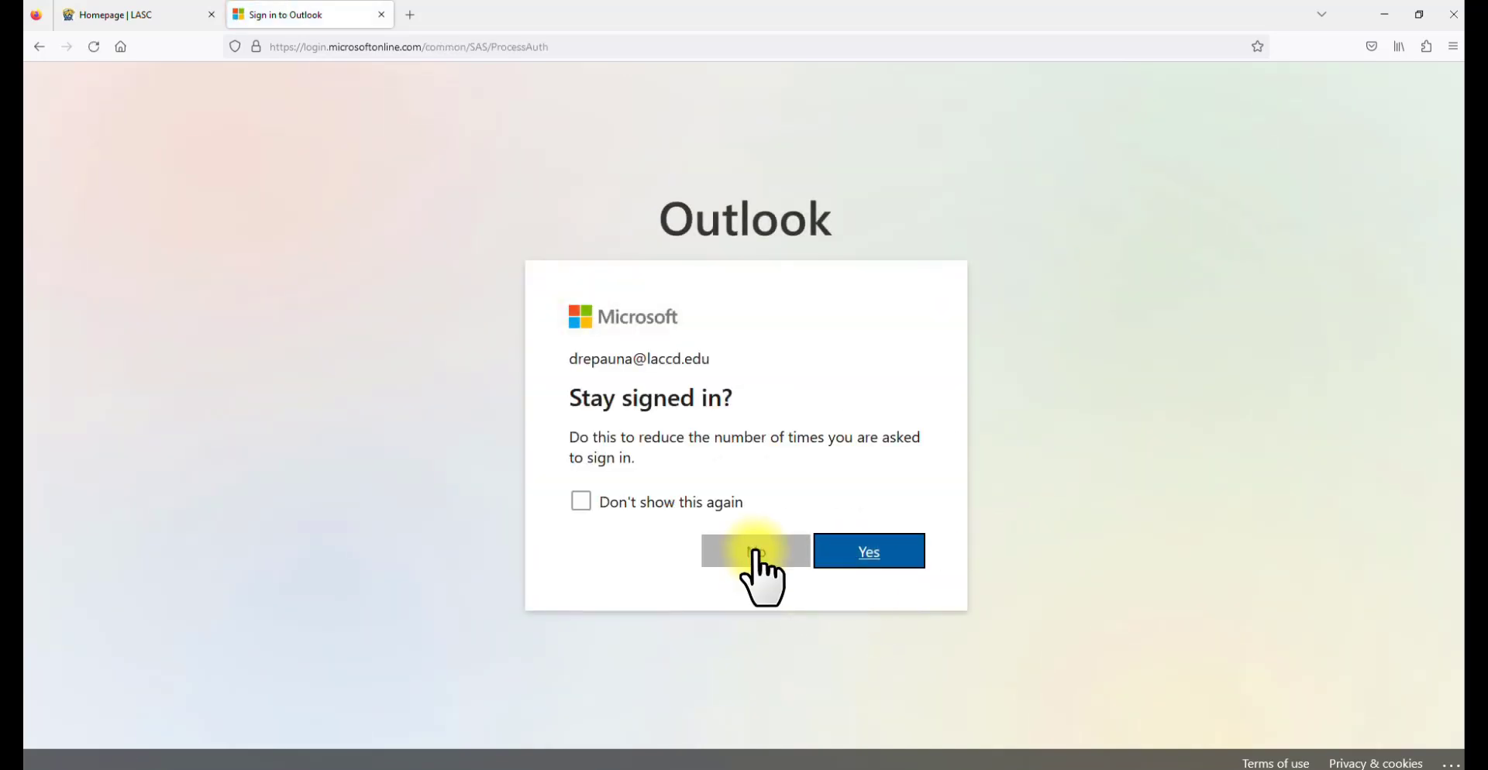
left_click(904, 555)
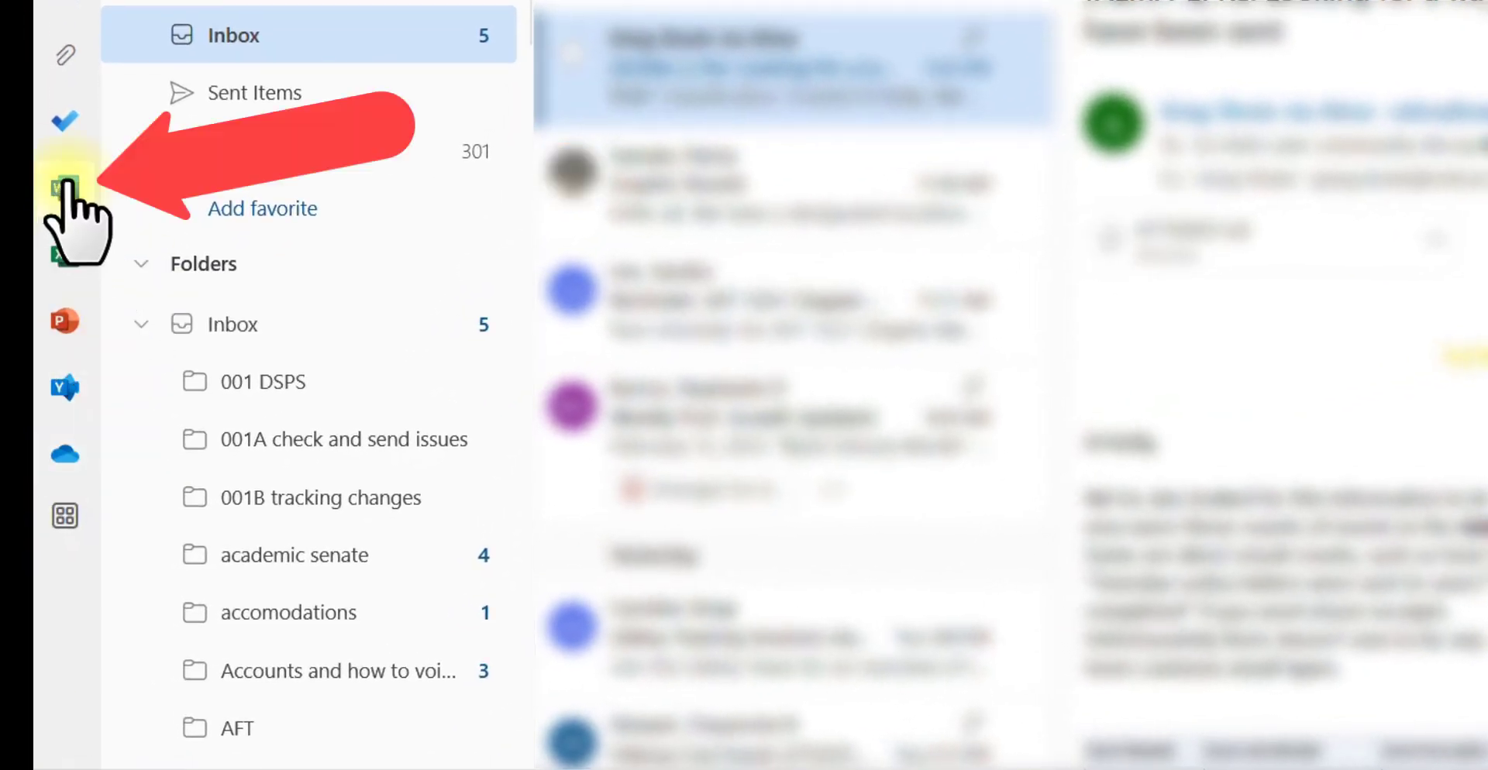
Launch Word from Outlook's app bar and create a blank document.
left_click(67, 186)
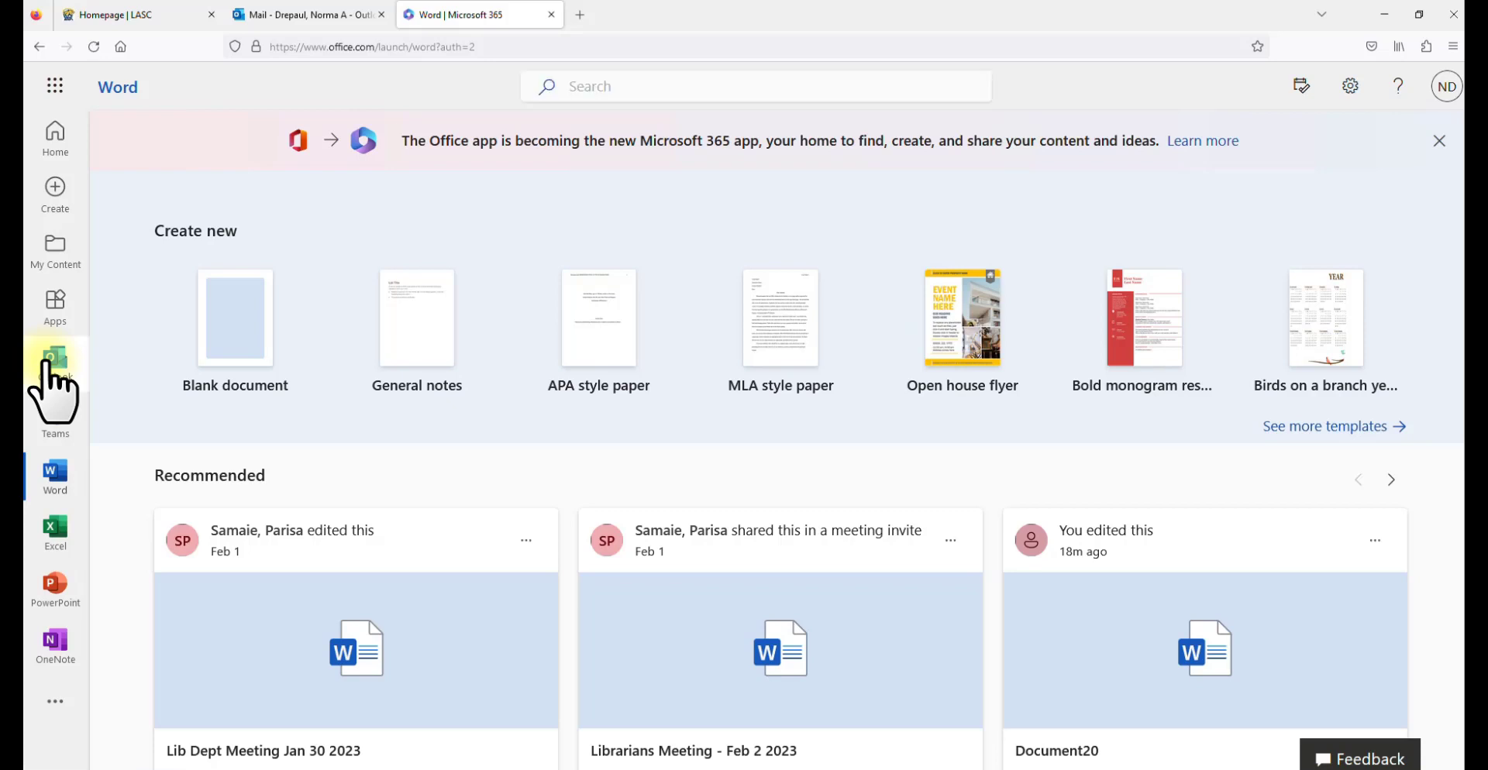
left_click(229, 332)
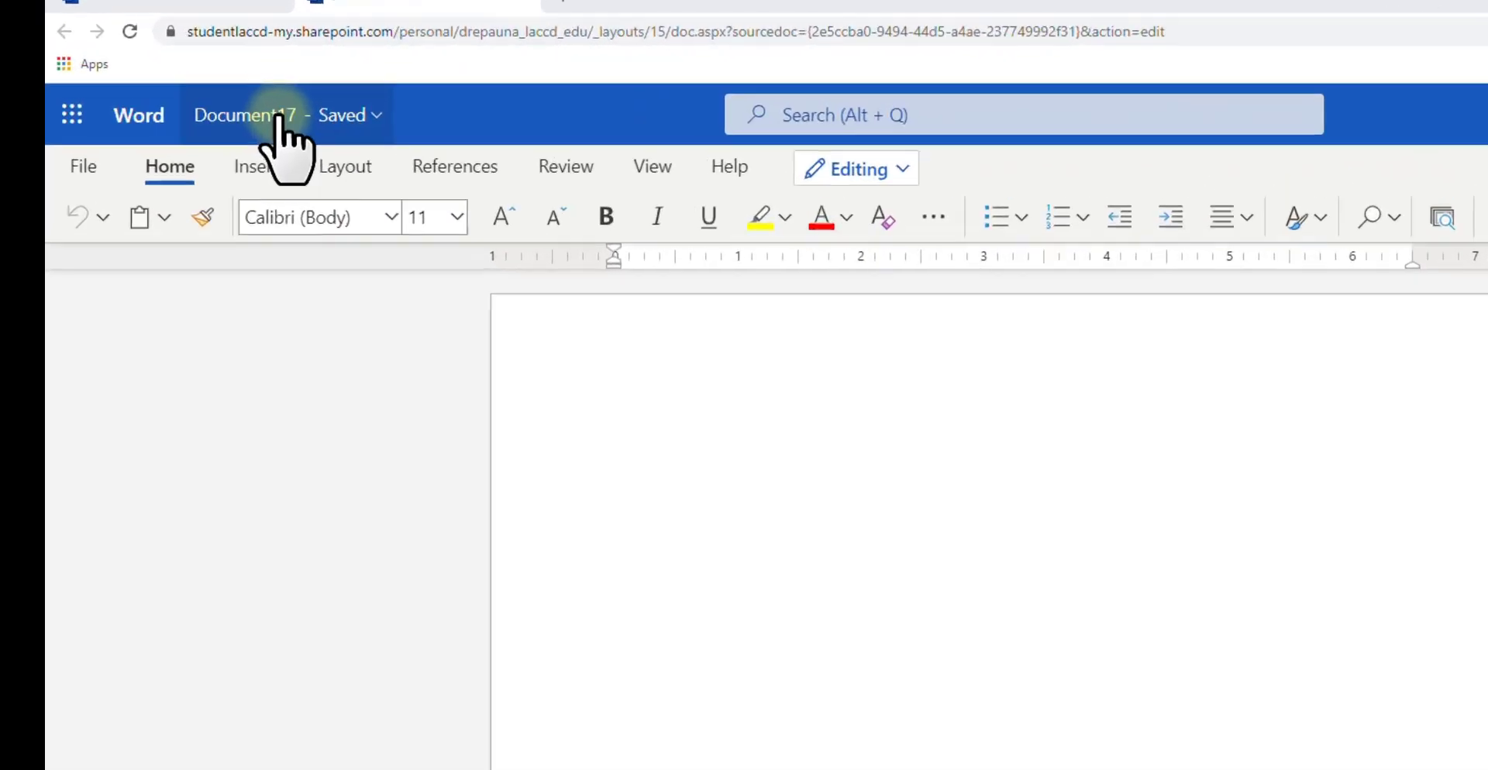
Rename the document to 'English 101 First Essay'.
left_click(374, 141)
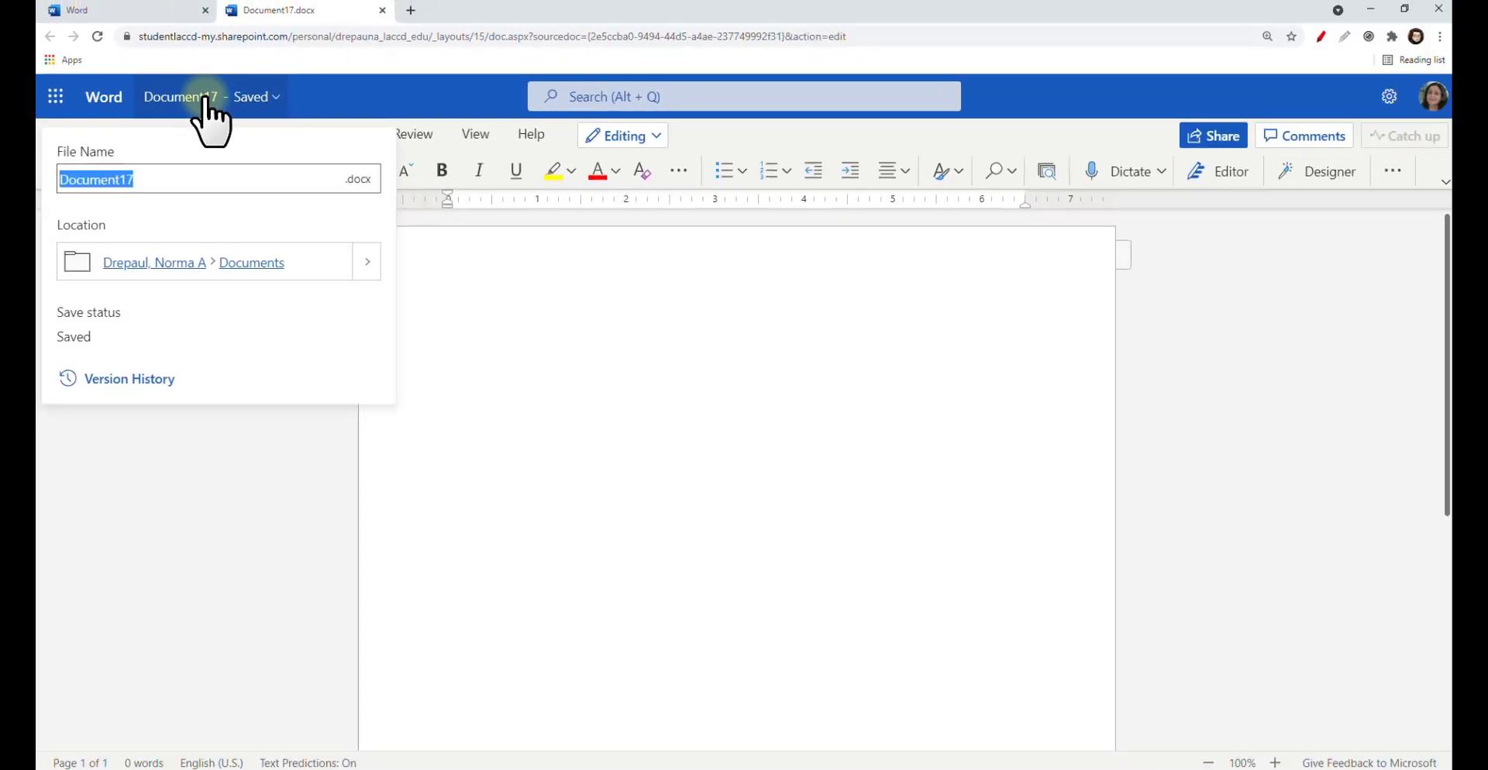
type("English 101 First Essay")
key("Return")
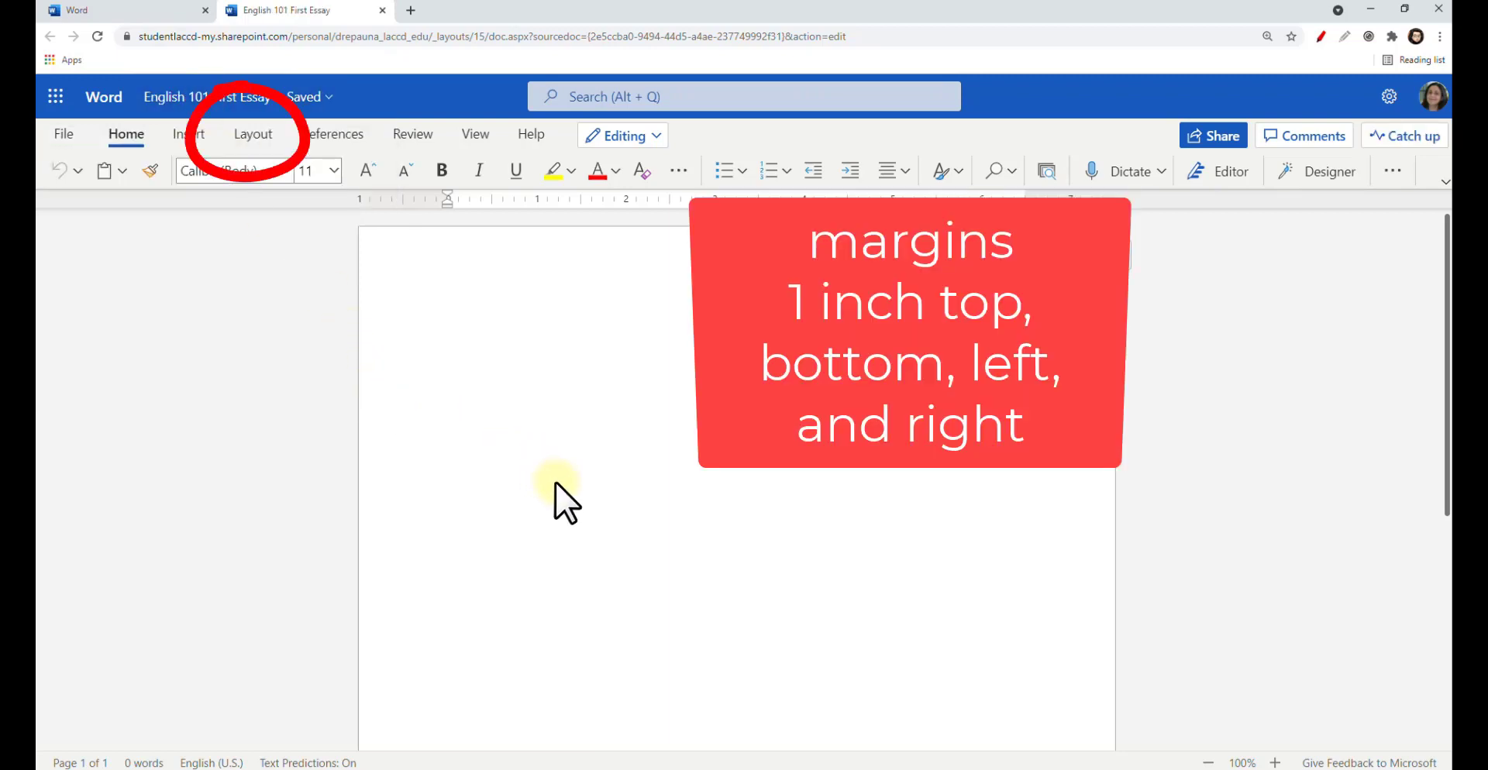
Apply the Normal margin preset, 1 inch on all sides.
left_click(251, 136)
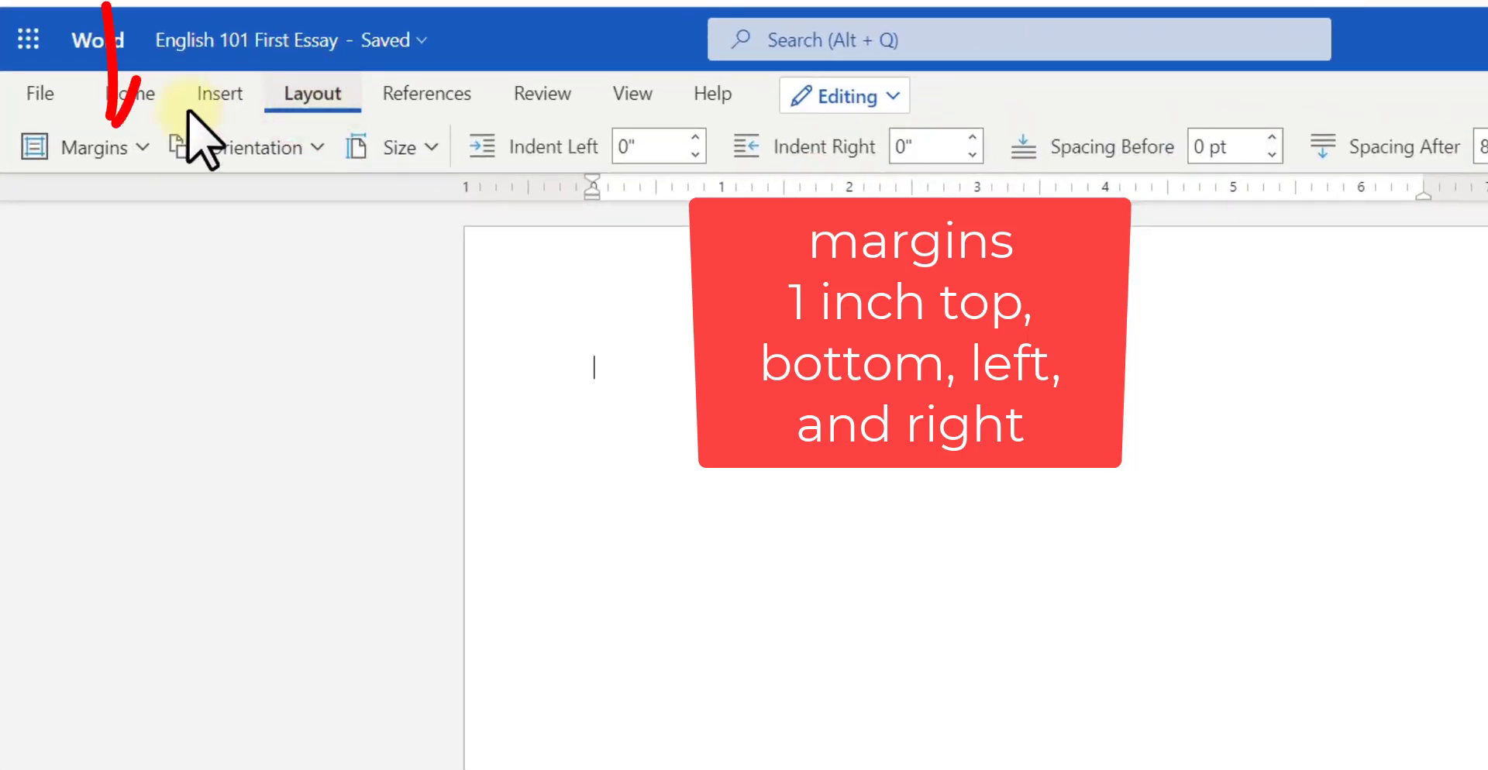
left_click(105, 147)
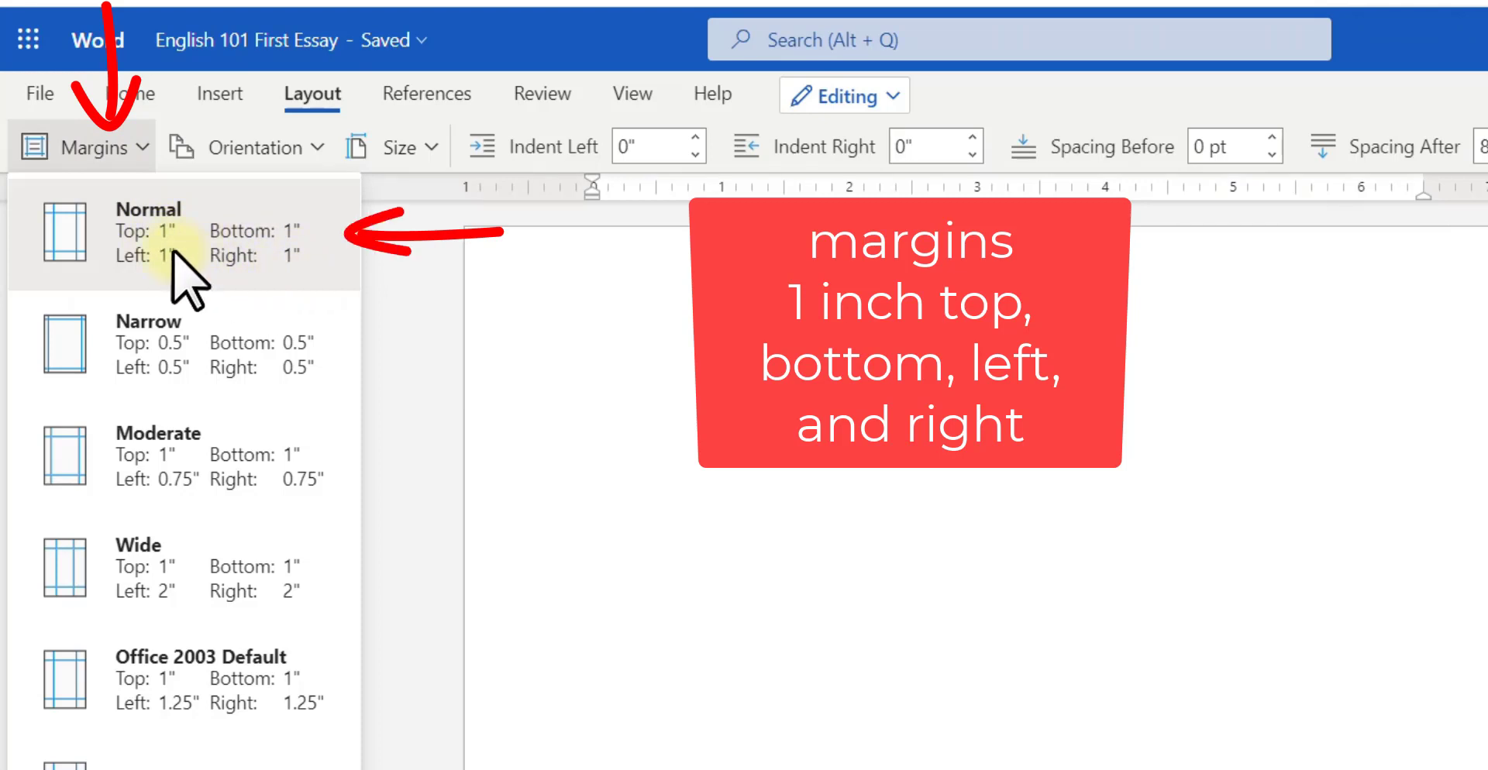
left_click(198, 247)
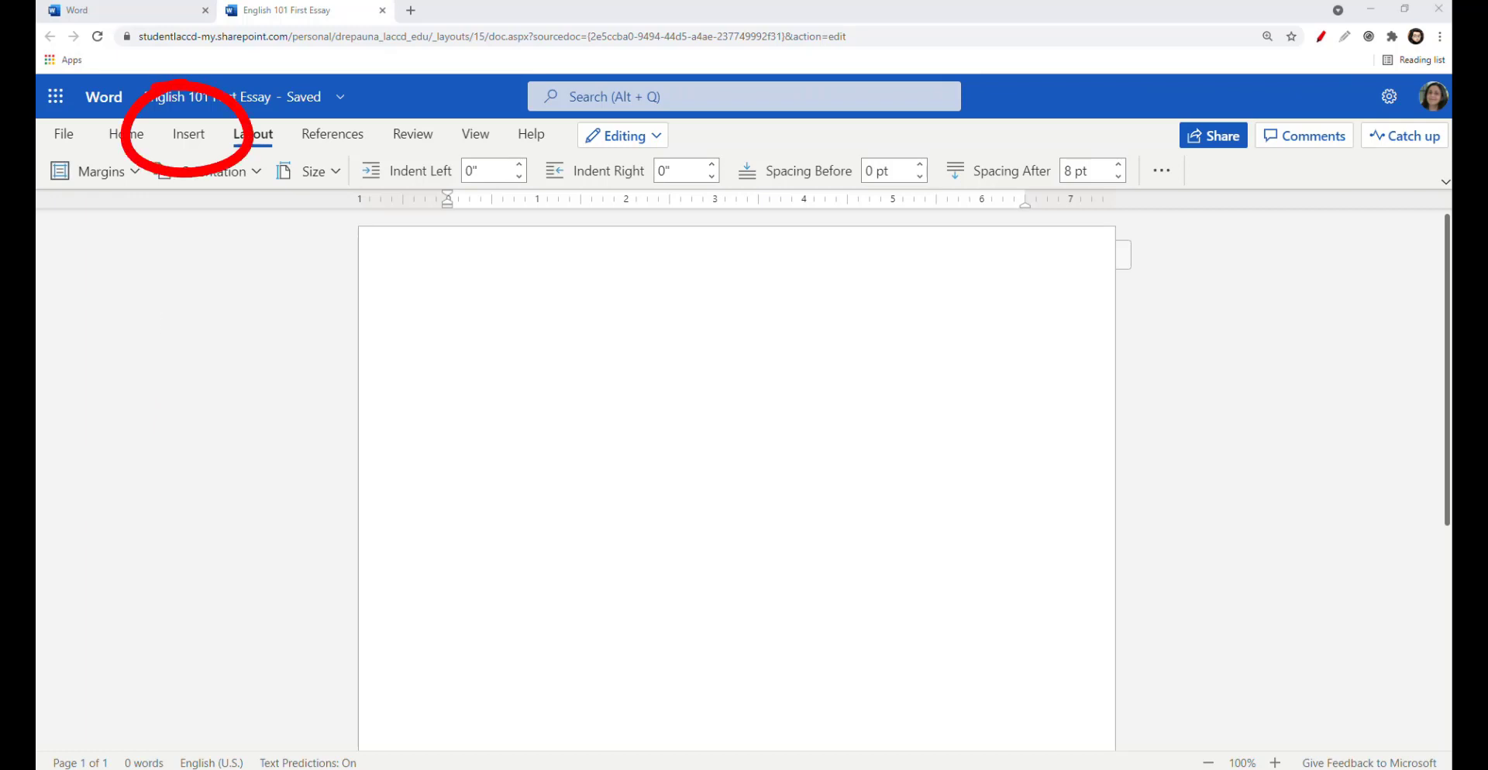
Insert a top-right header page number preceded by the student's last name.
left_click(183, 137)
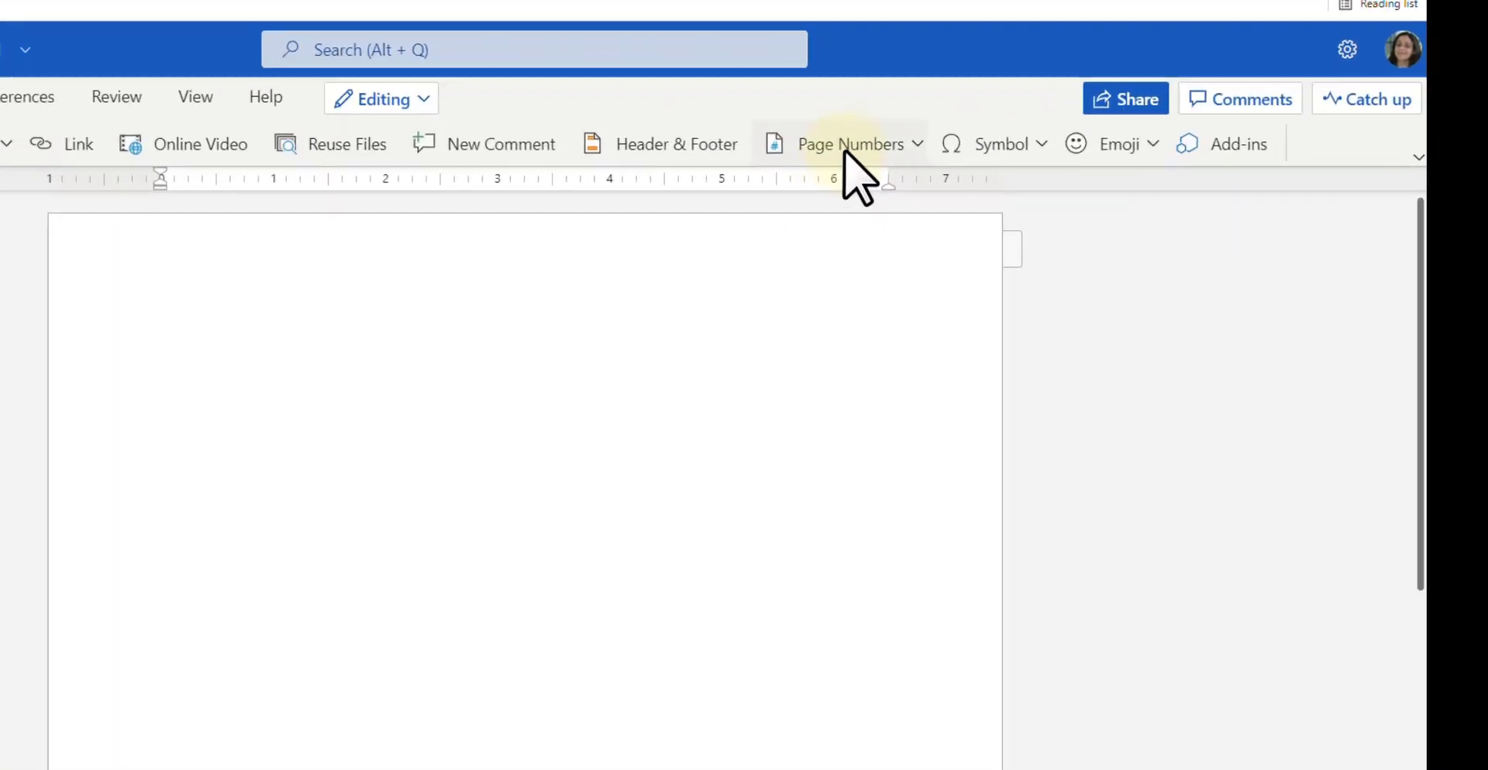
left_click(992, 173)
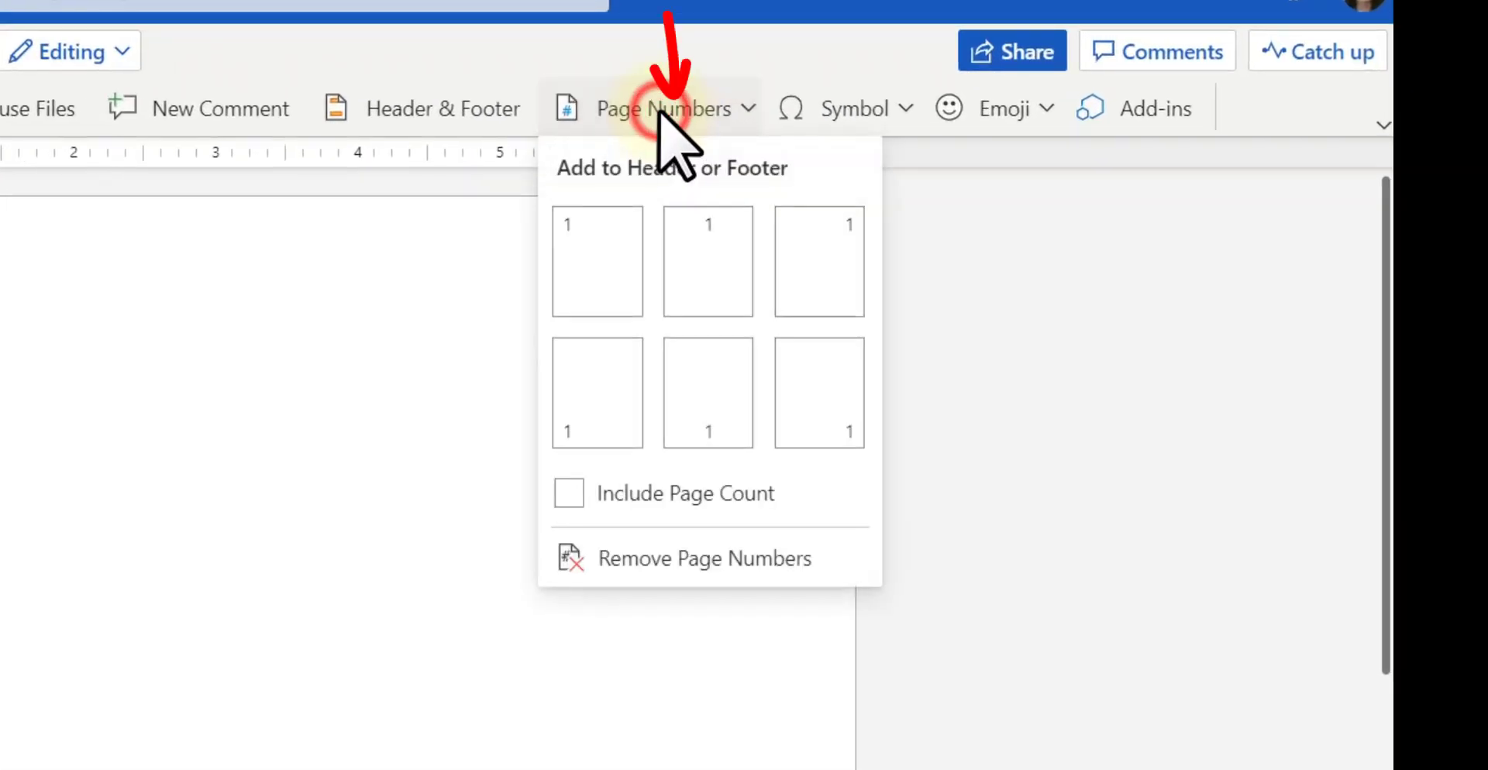
left_click(848, 271)
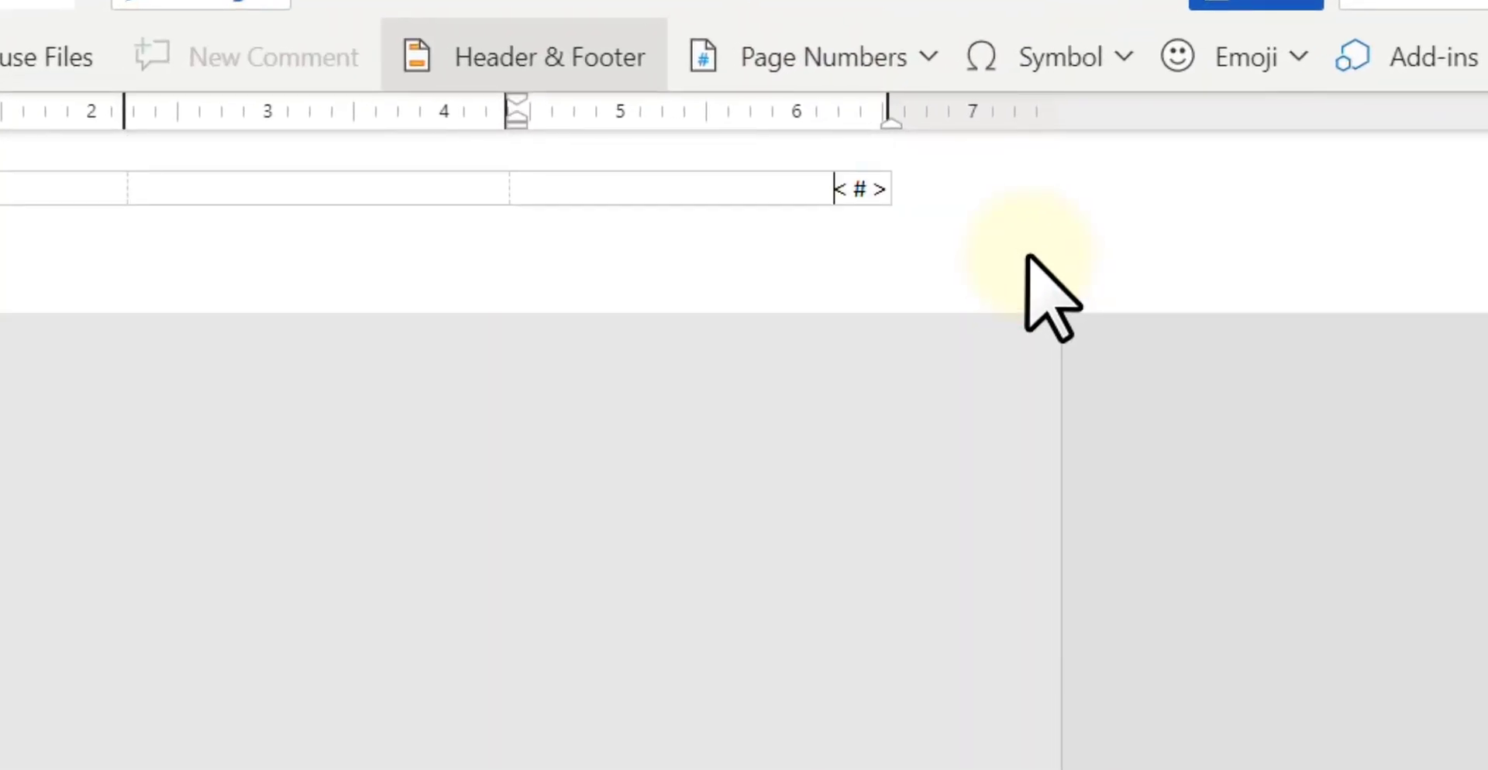
type("Smith")
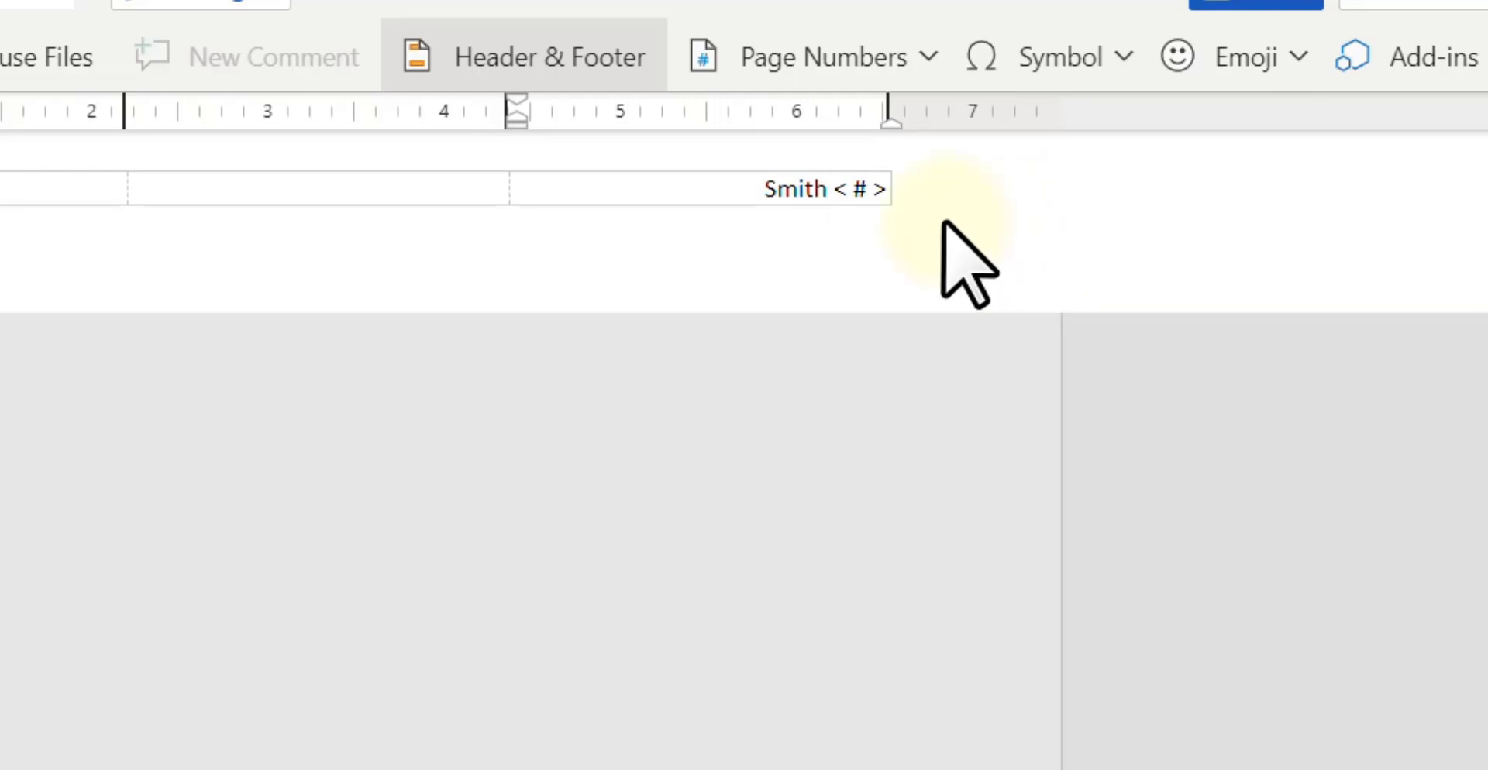
left_click(1057, 217)
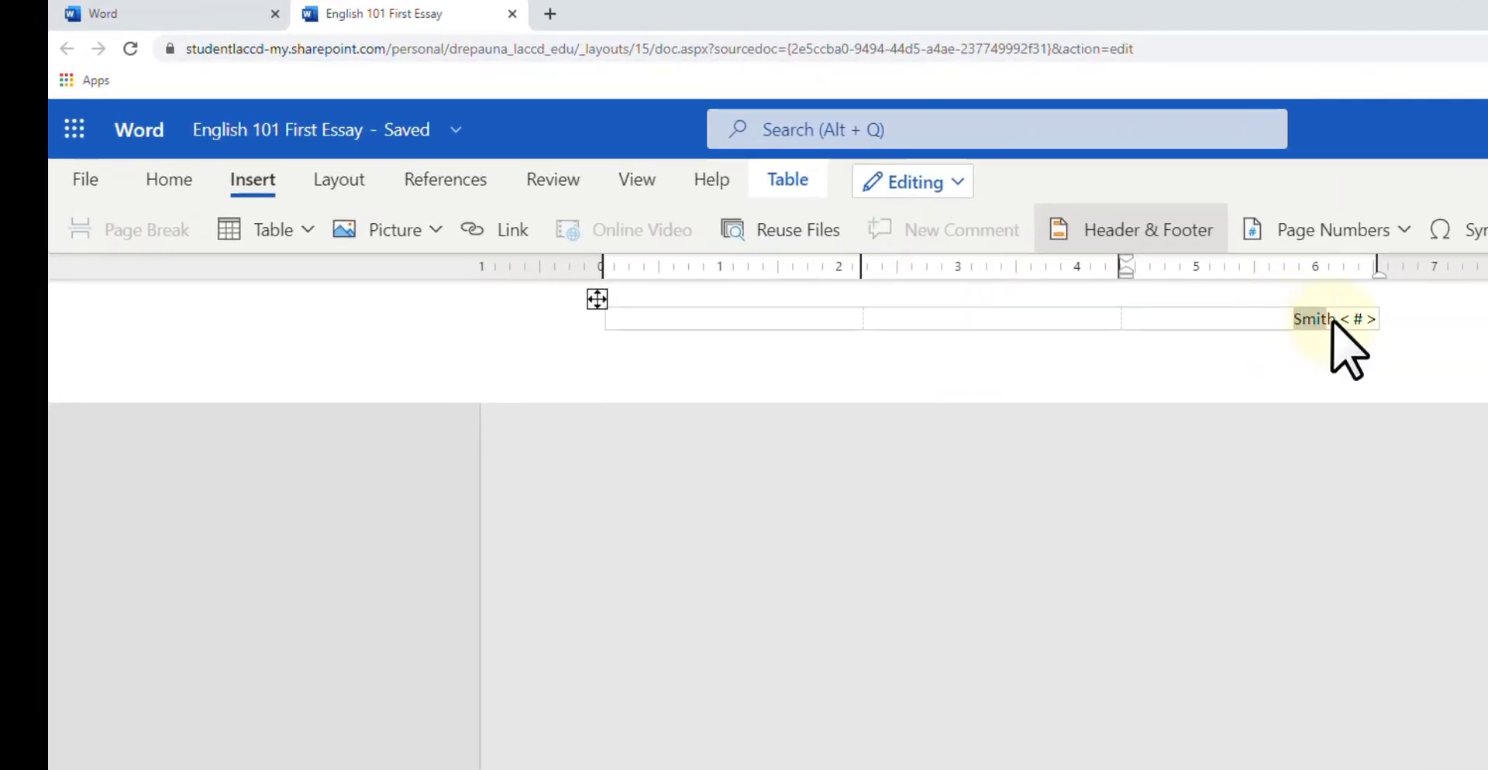
Format the header's name and page number as Times New Roman 12 pt, then close the header.
left_click_drag(1333, 320, 1394, 319)
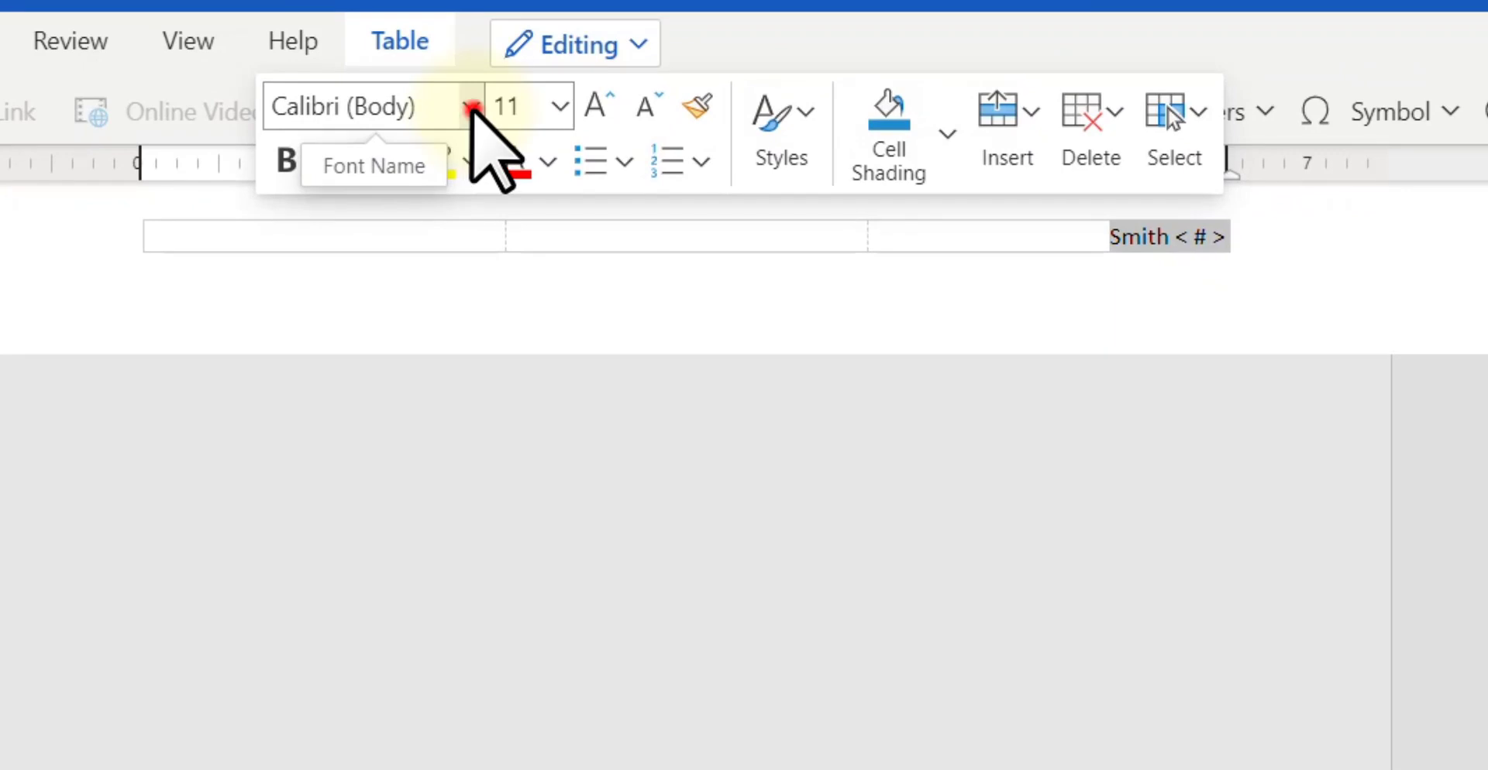
left_click(472, 110)
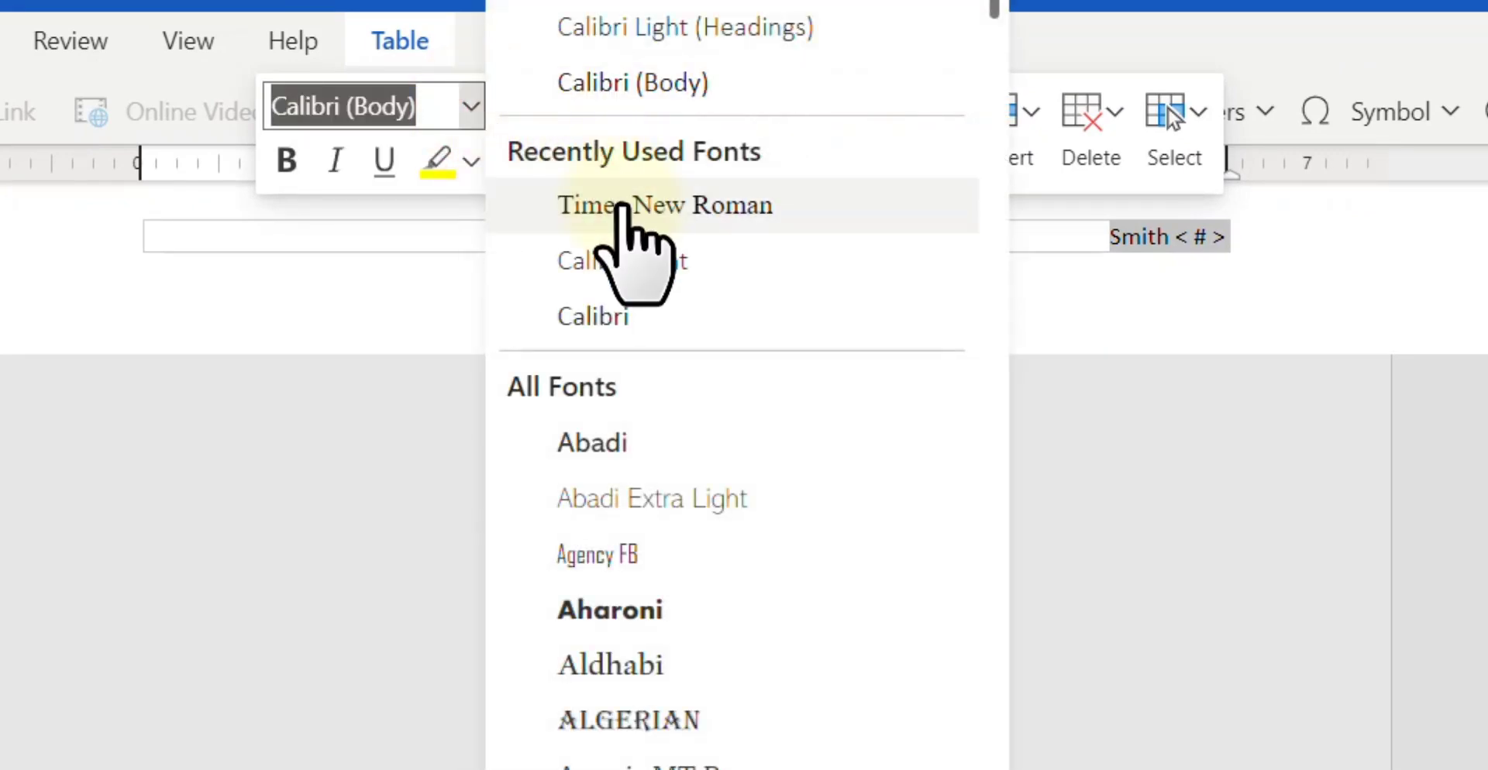
left_click(621, 204)
left_click(560, 110)
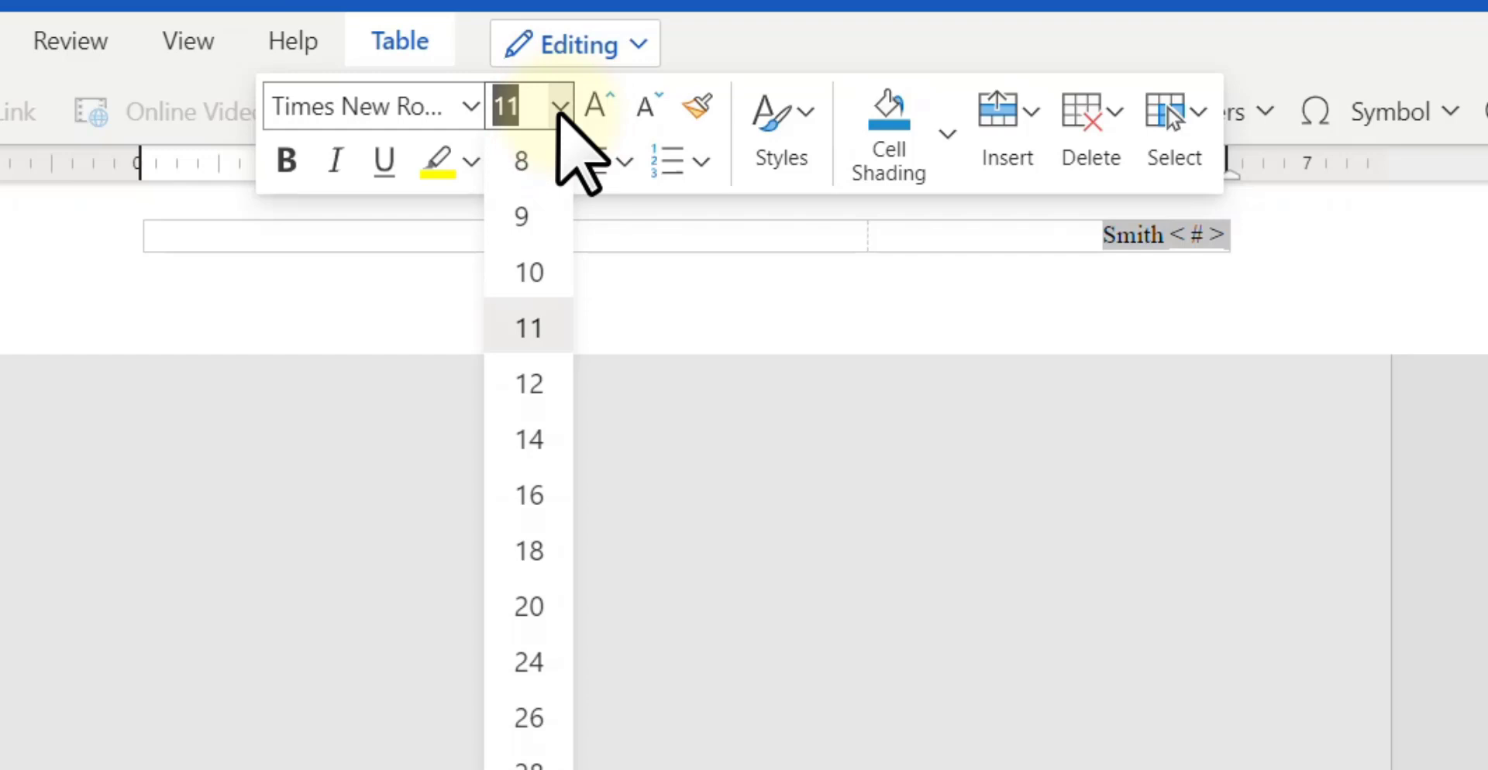
left_click(535, 380)
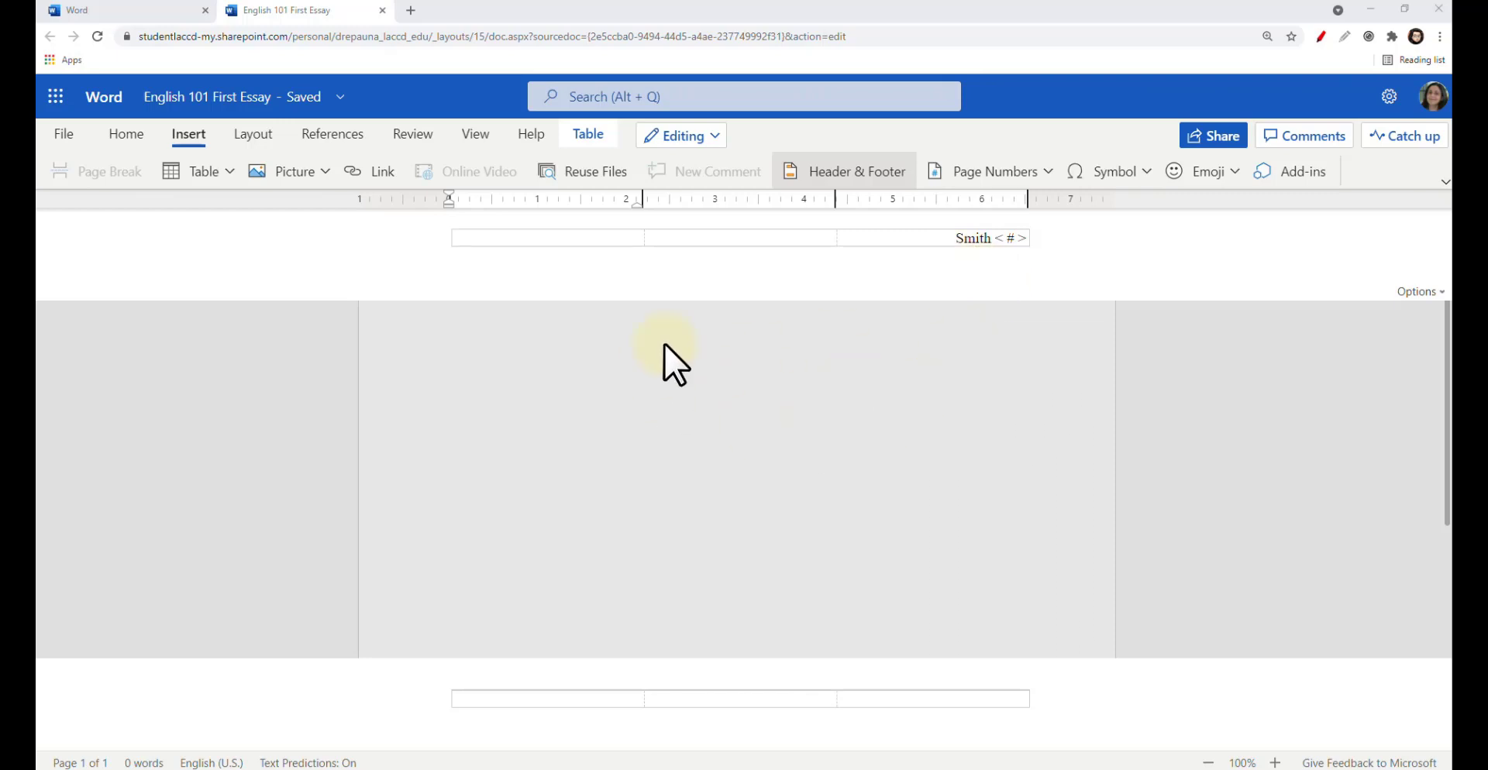
double_click(696, 374)
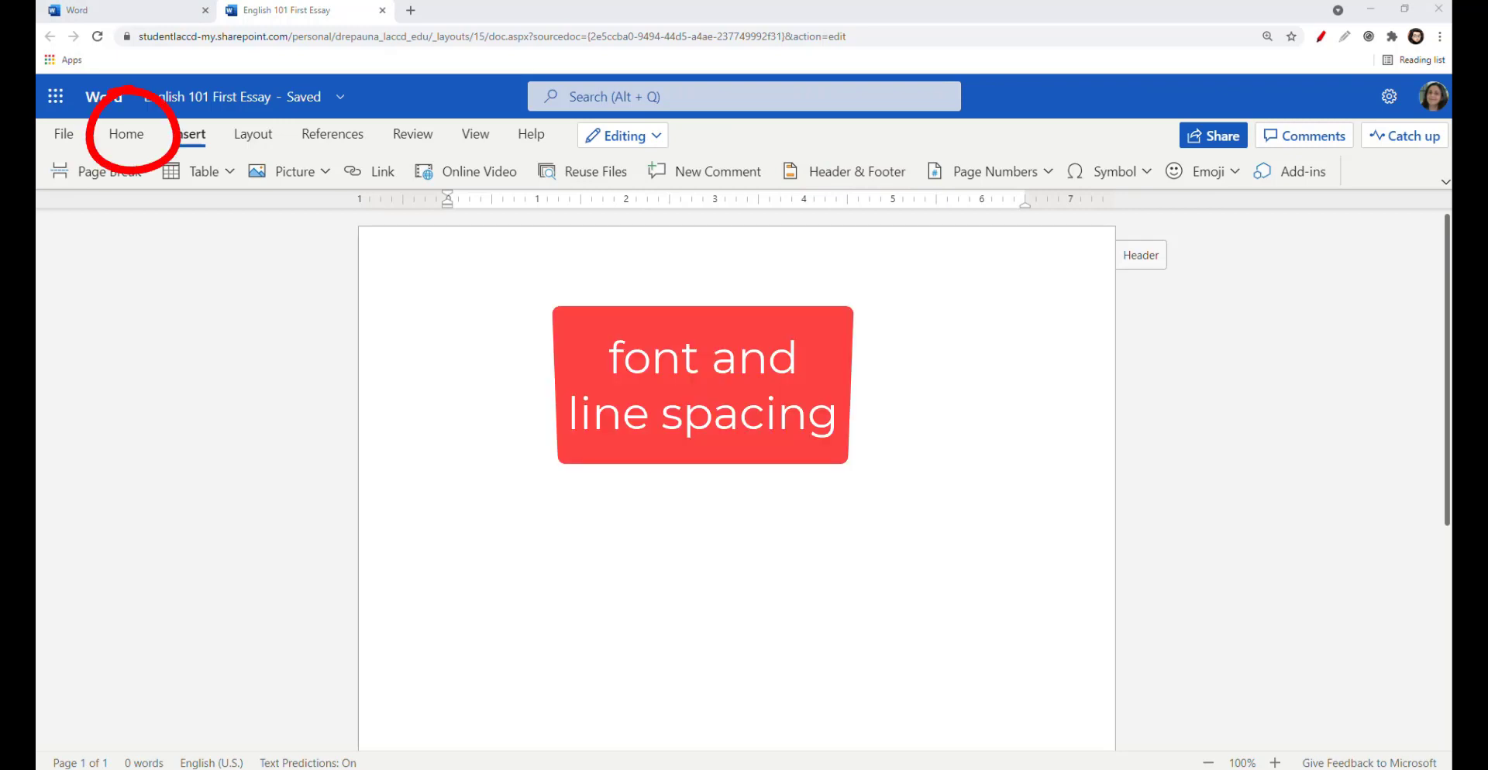
Set the body text font to Times New Roman at 12 pt.
left_click(127, 138)
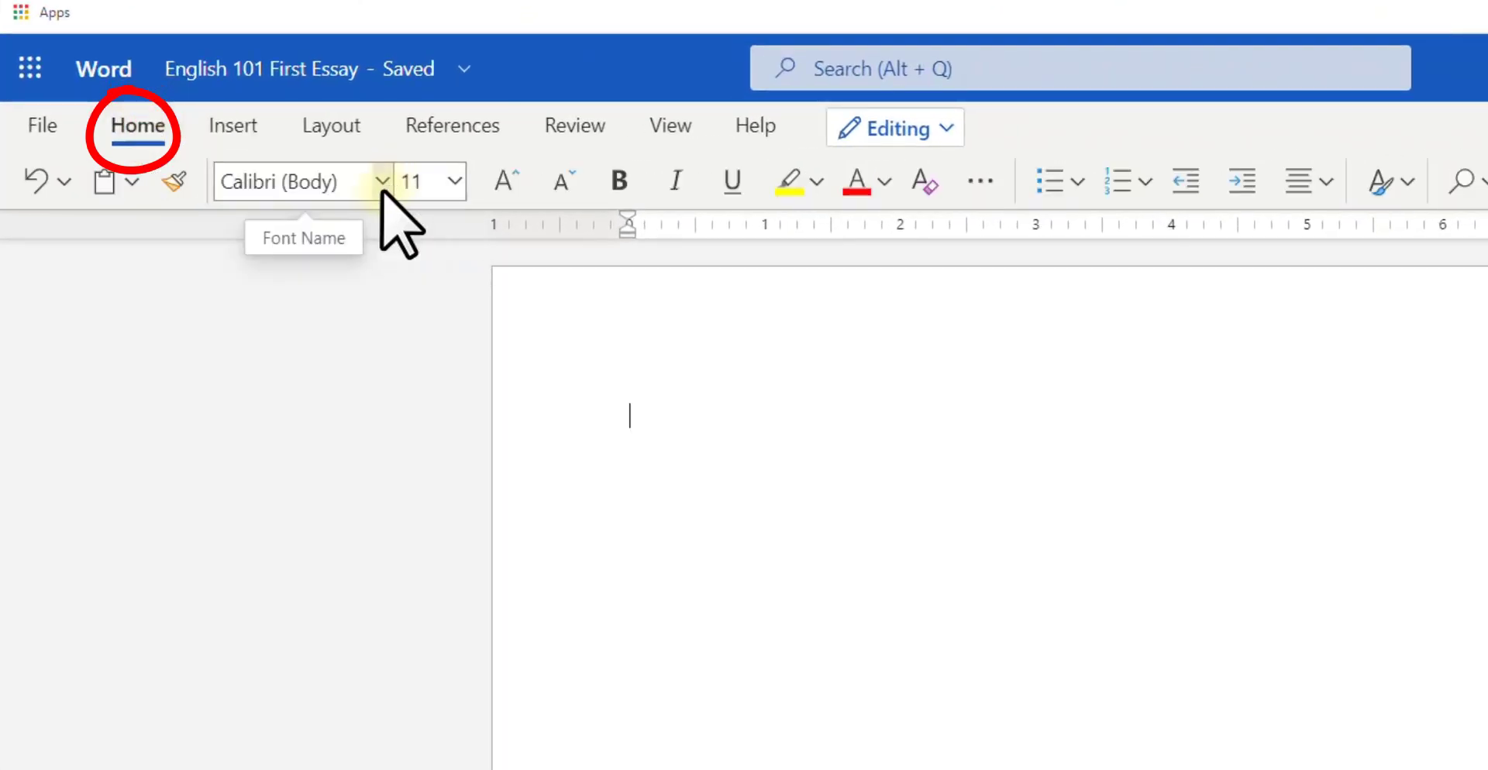
left_click(382, 186)
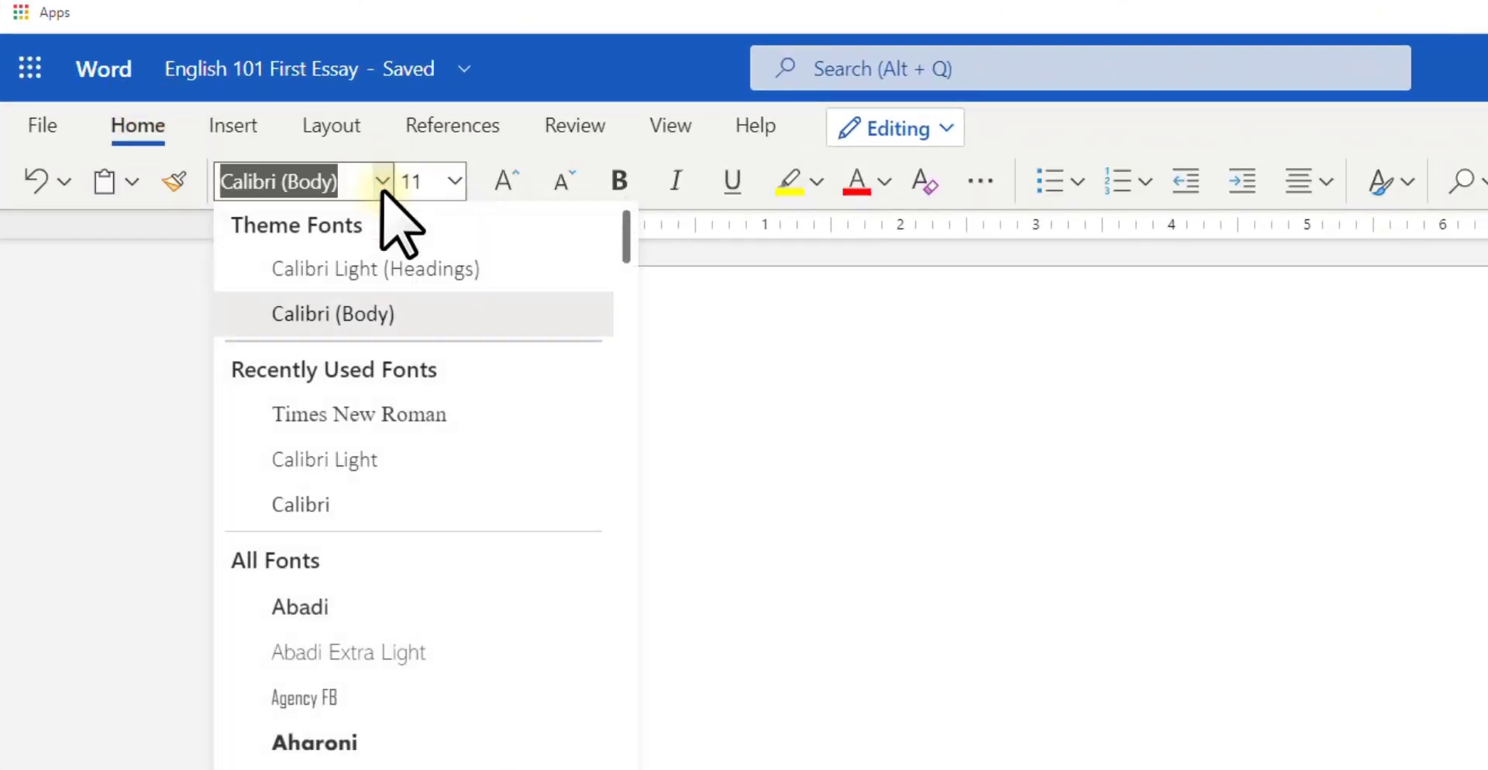
left_click(385, 415)
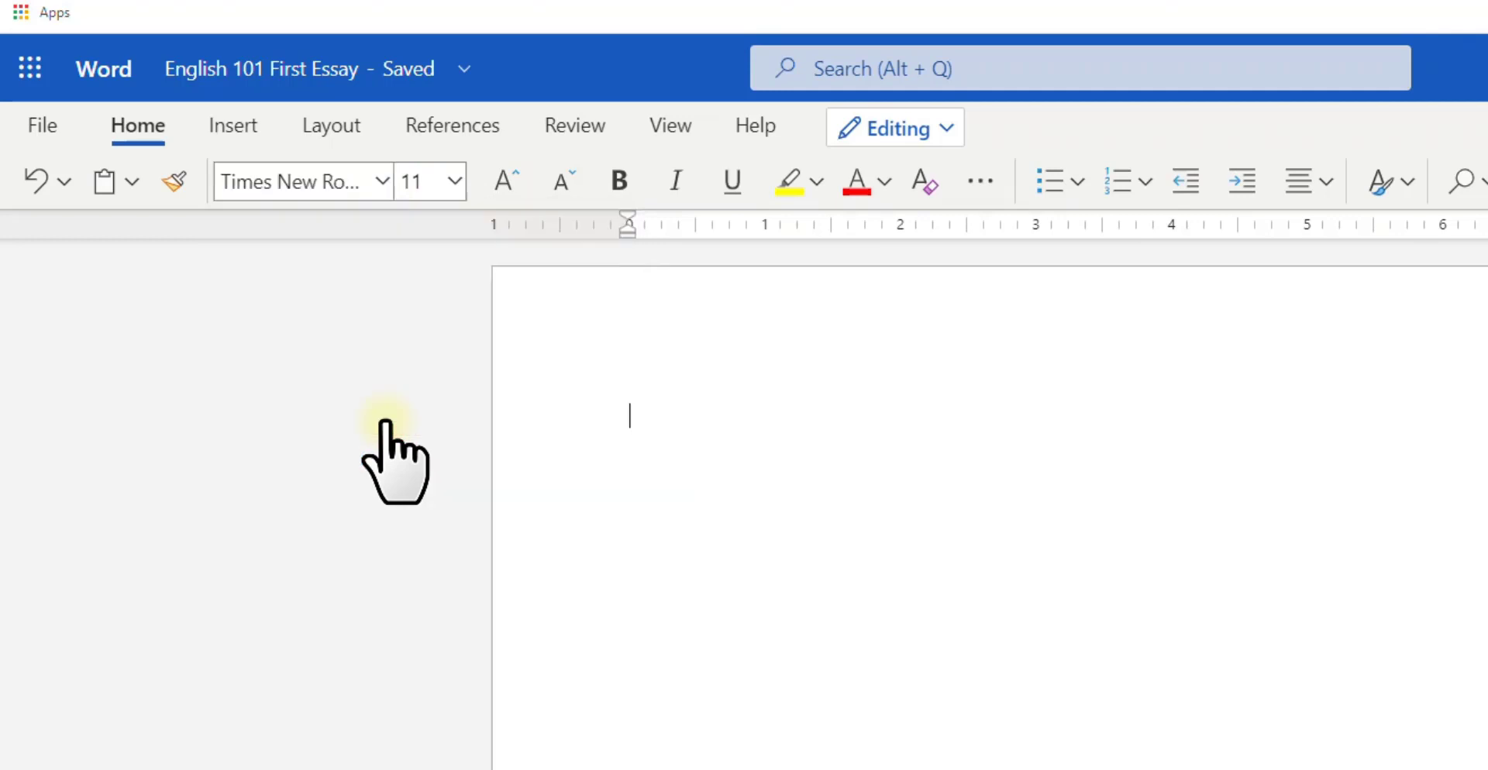
left_click(454, 185)
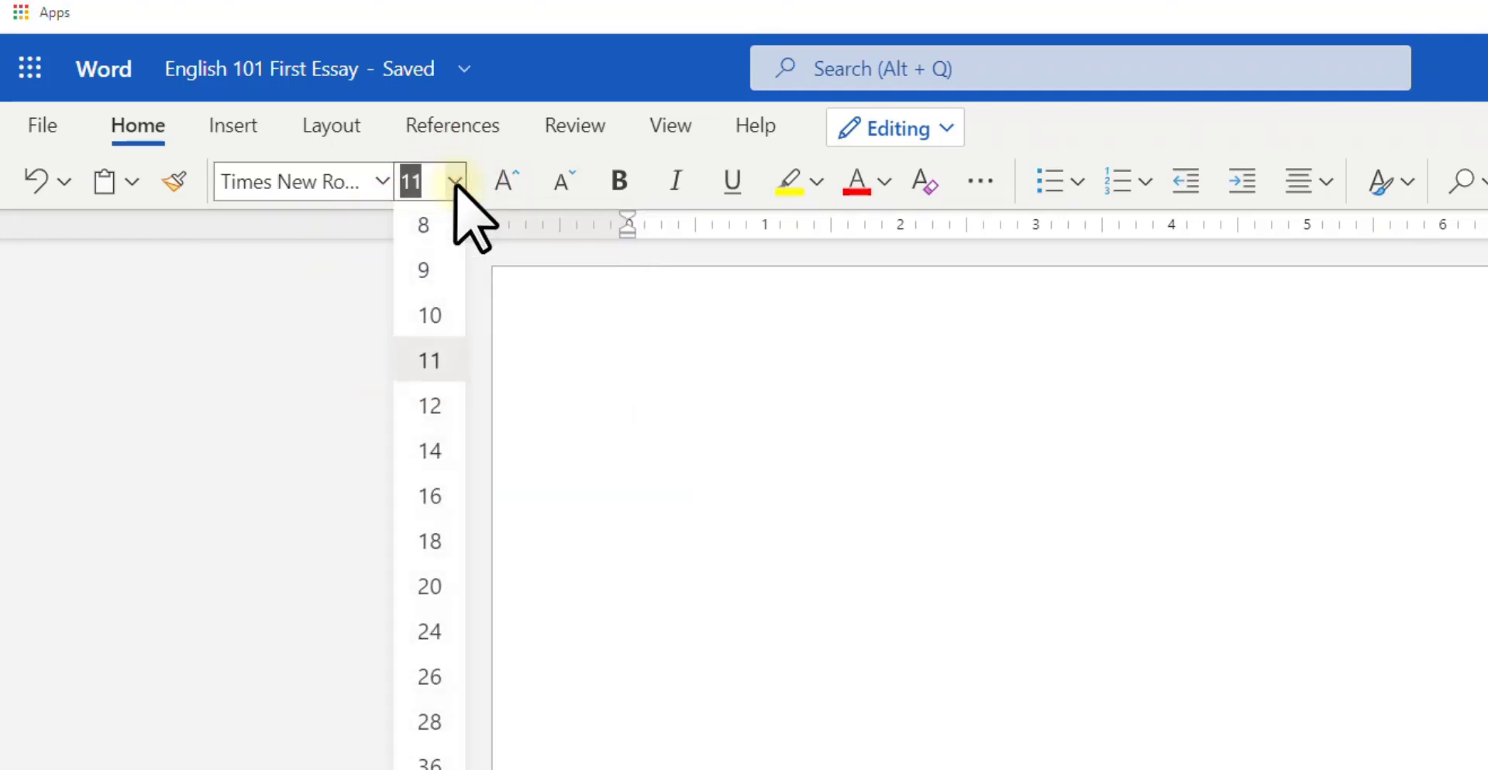
left_click(429, 402)
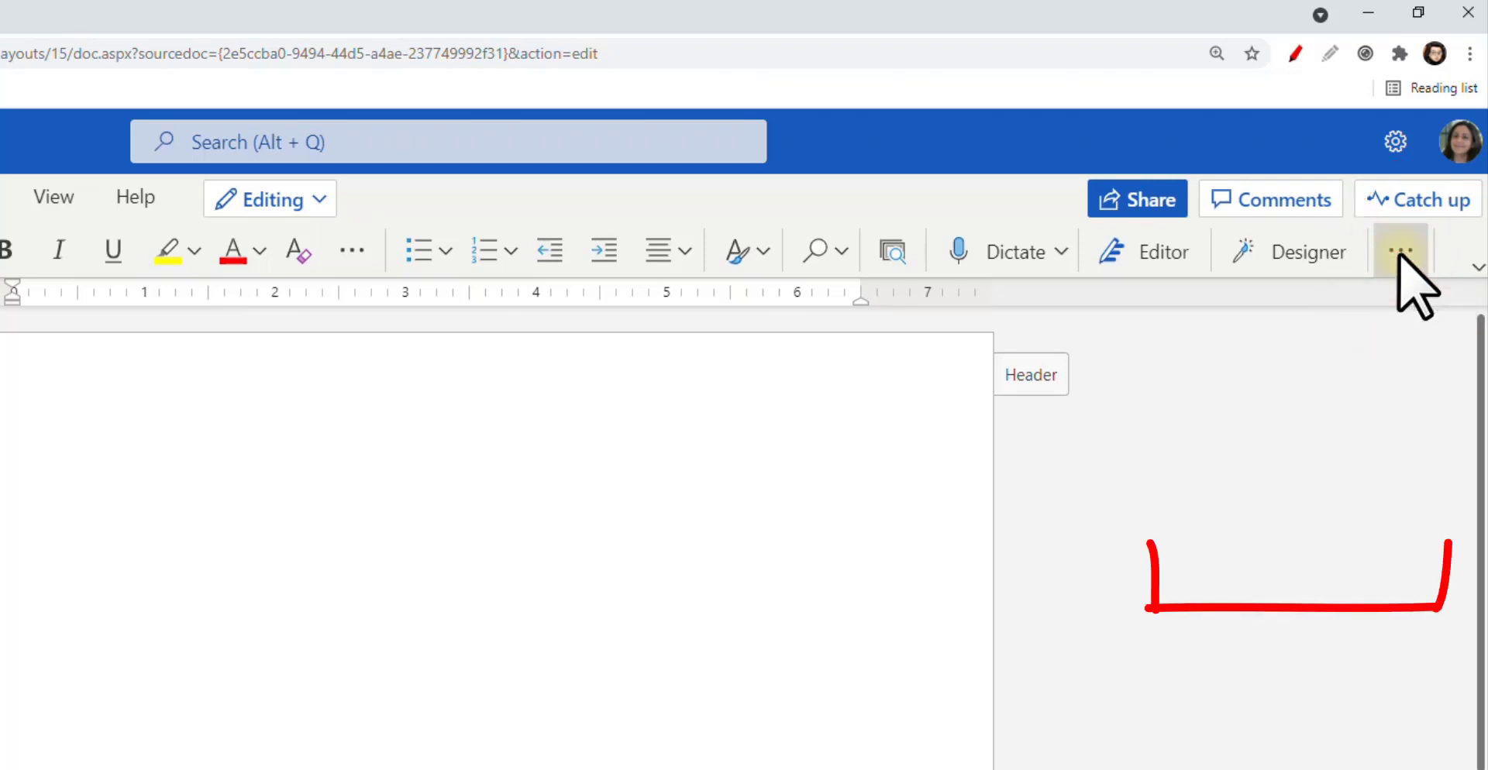
In Paragraph settings, set Double line spacing with 0 pt spacing after.
left_click(1400, 256)
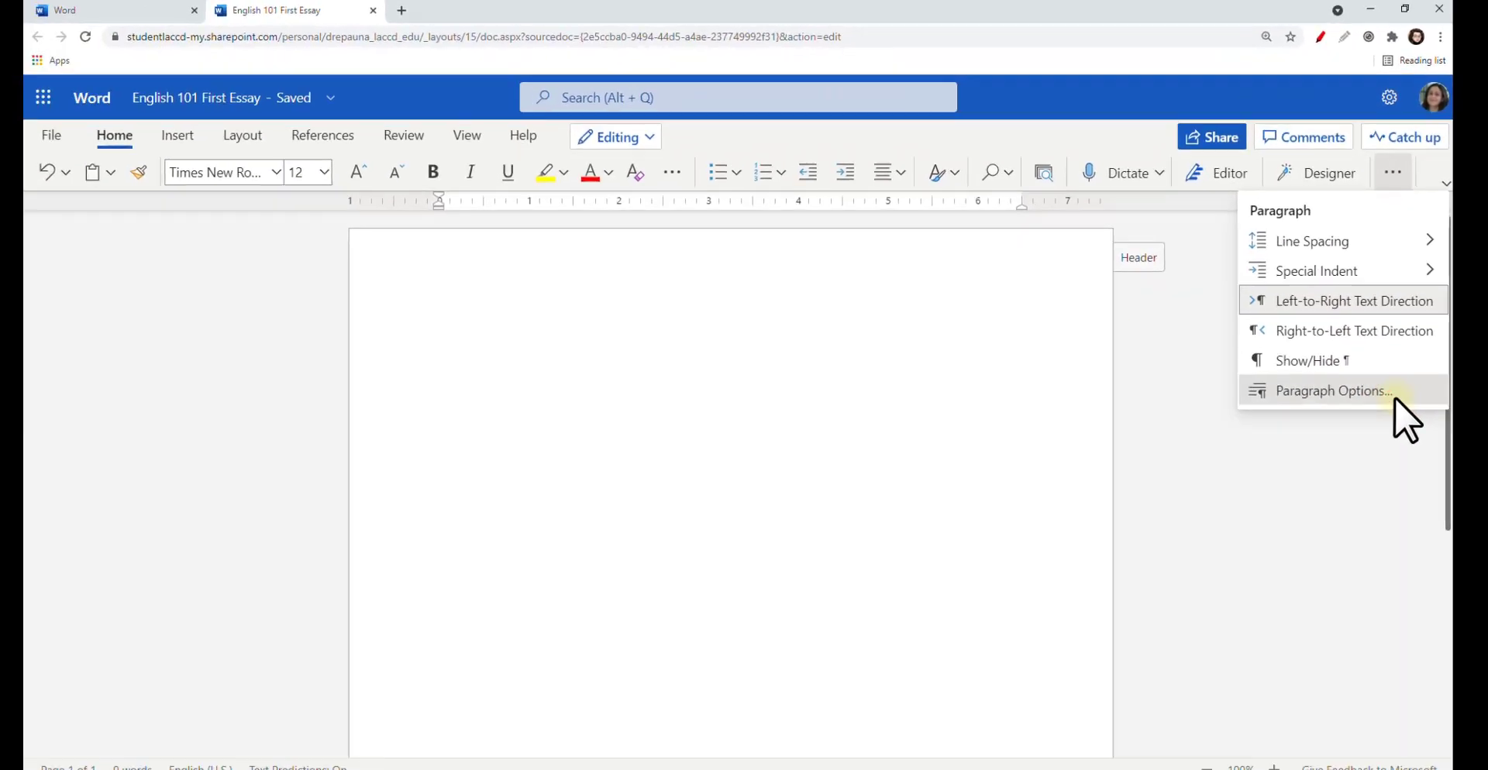
left_click(1365, 514)
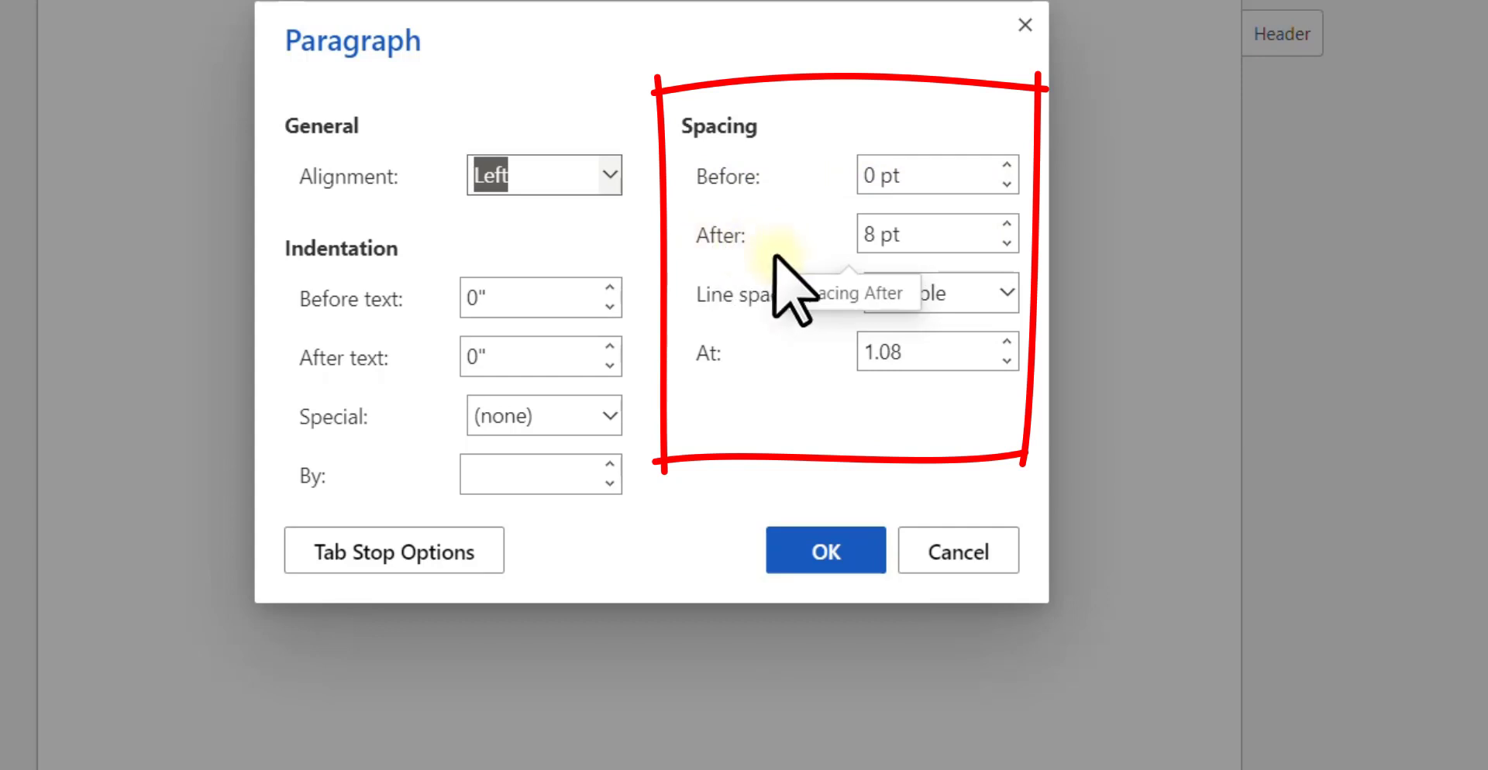
left_click(1007, 242)
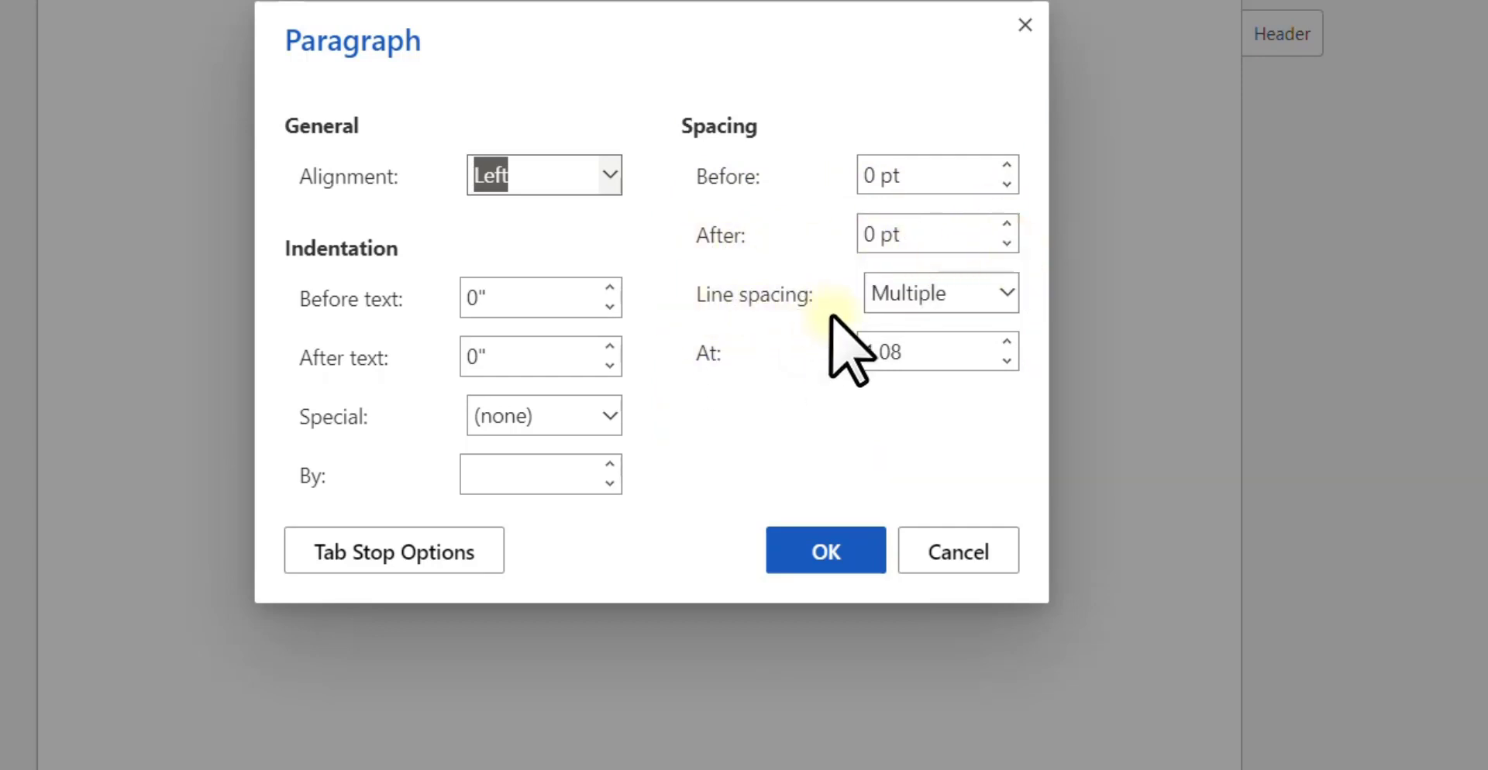
left_click(1005, 294)
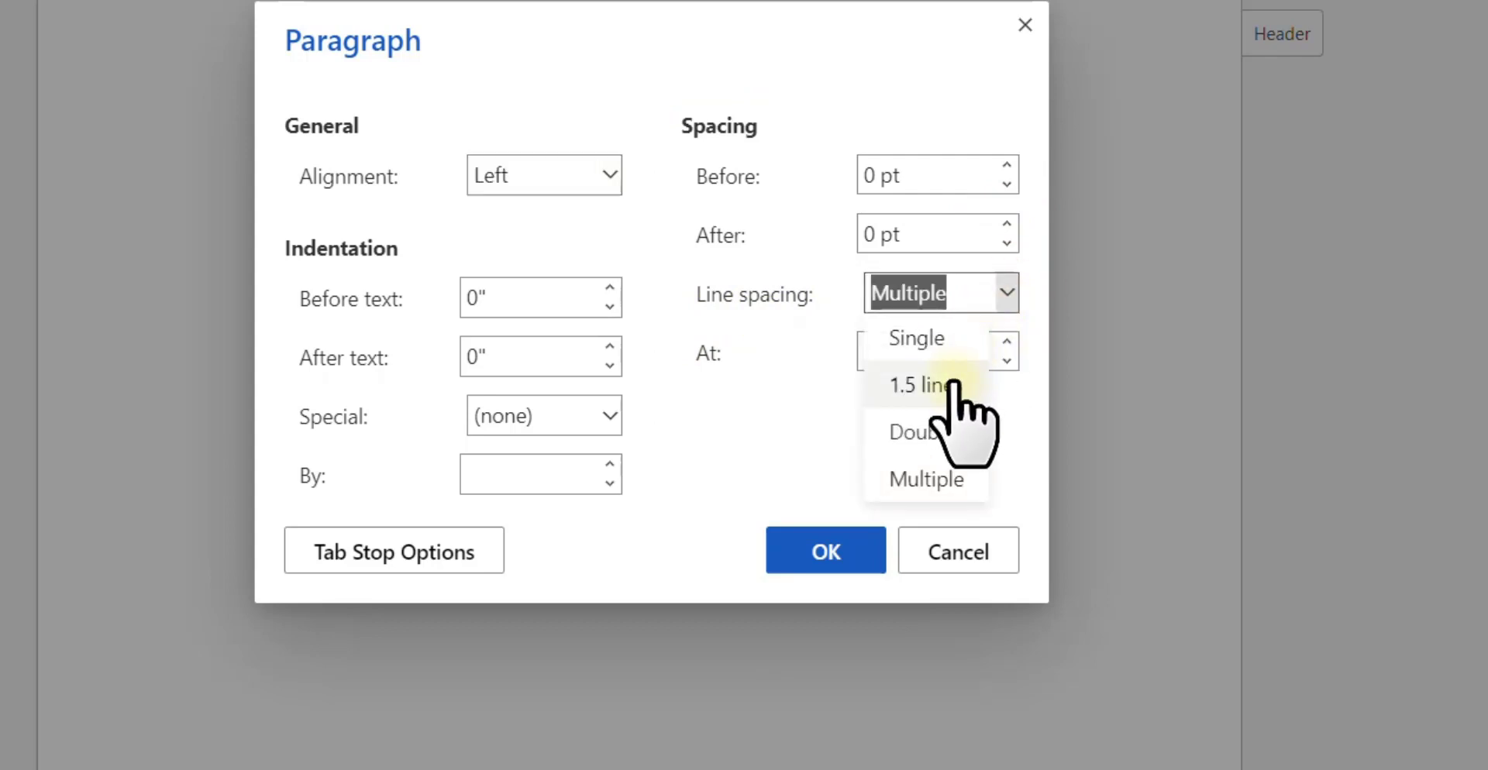
left_click(936, 430)
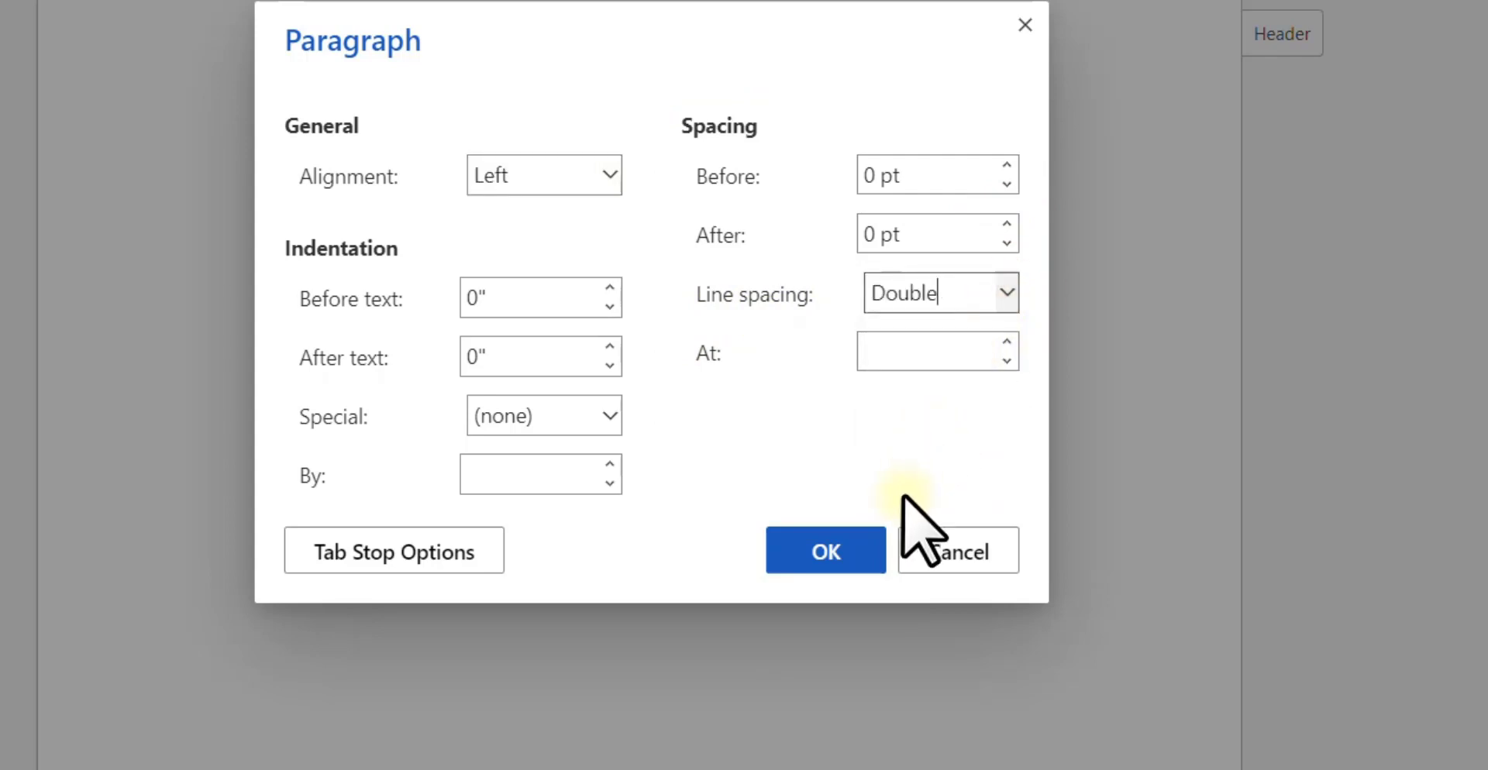
left_click(815, 549)
left_click(815, 550)
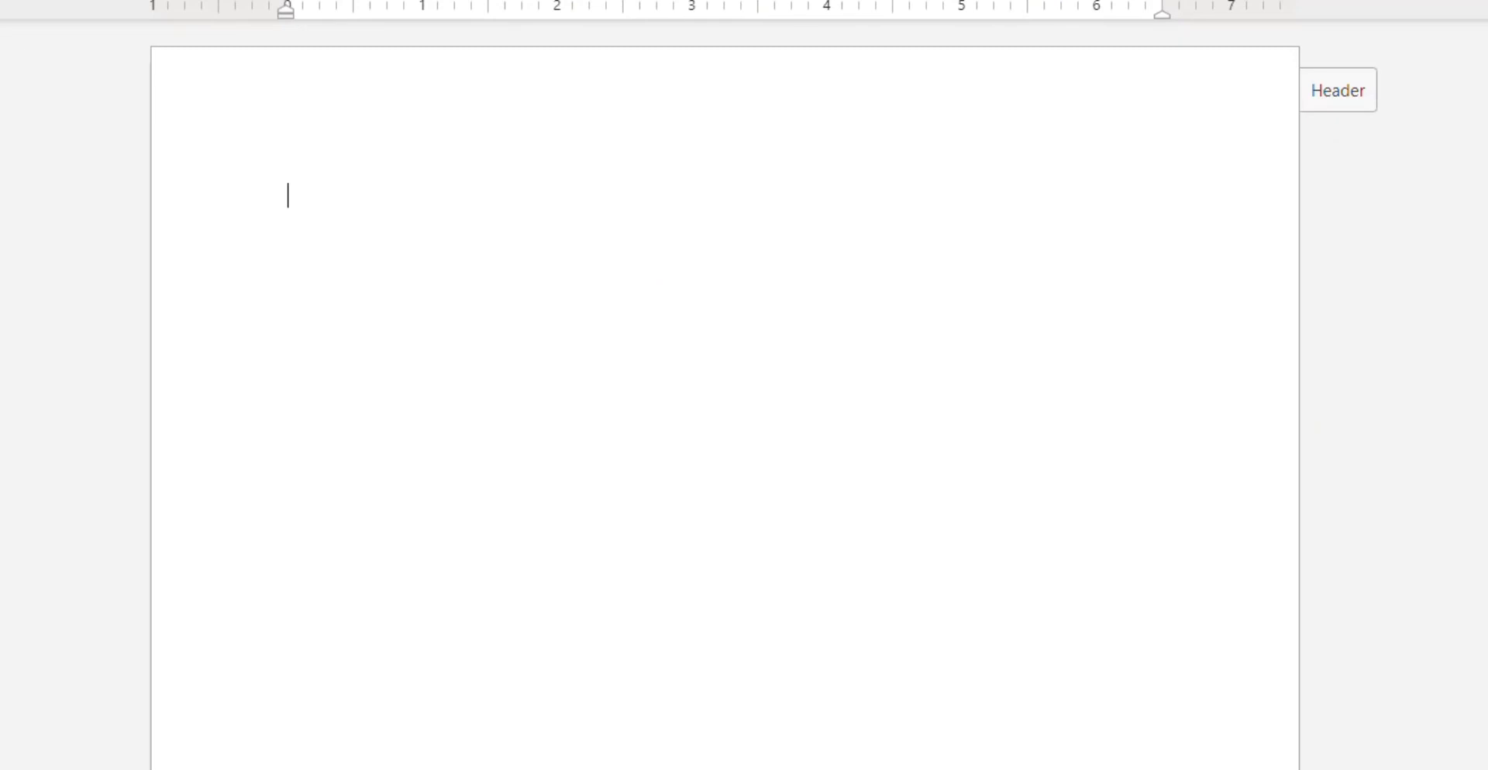
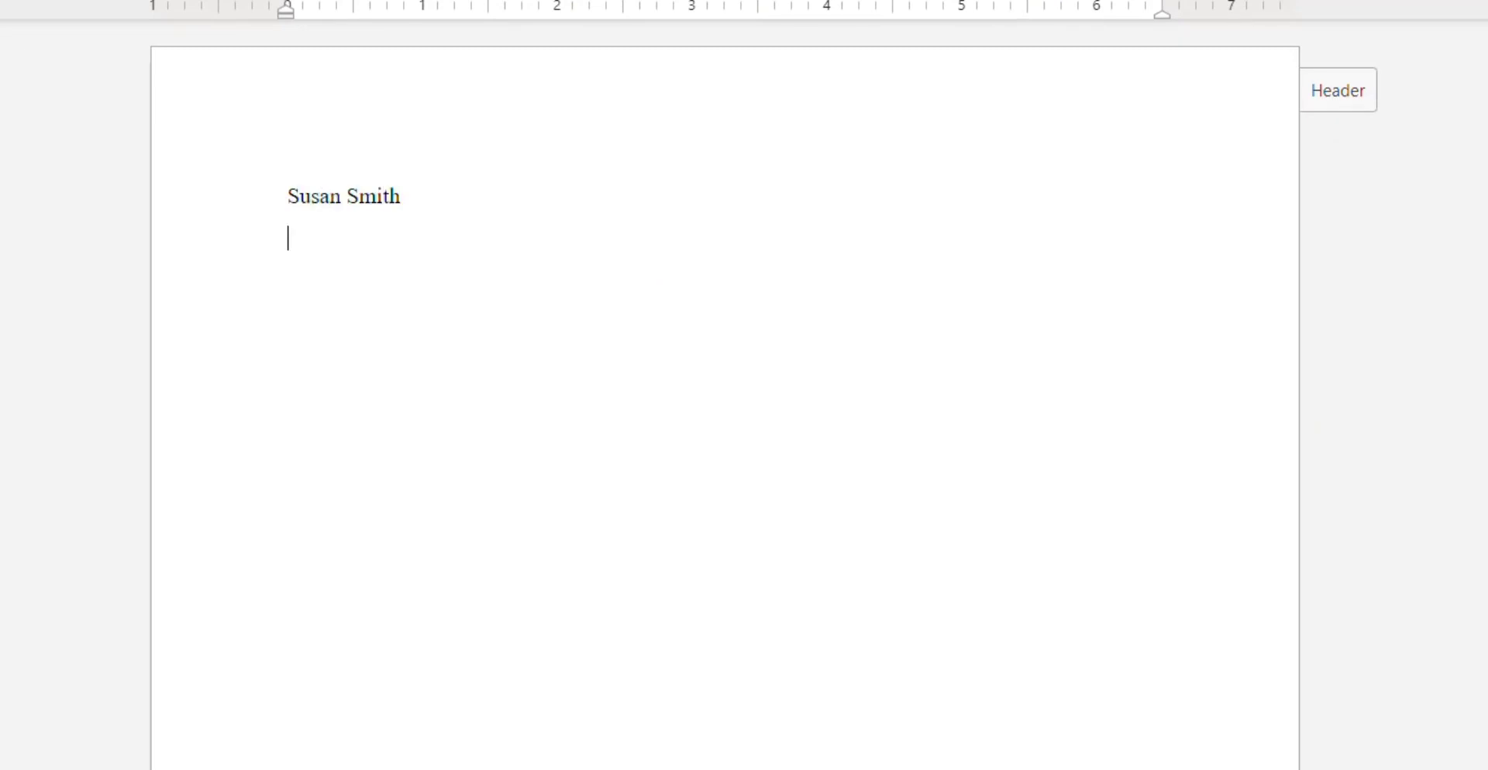
Type the heading lines: student's name, professor's name, English 101.12121, and 8 October 2021.
type("Professor Clark")
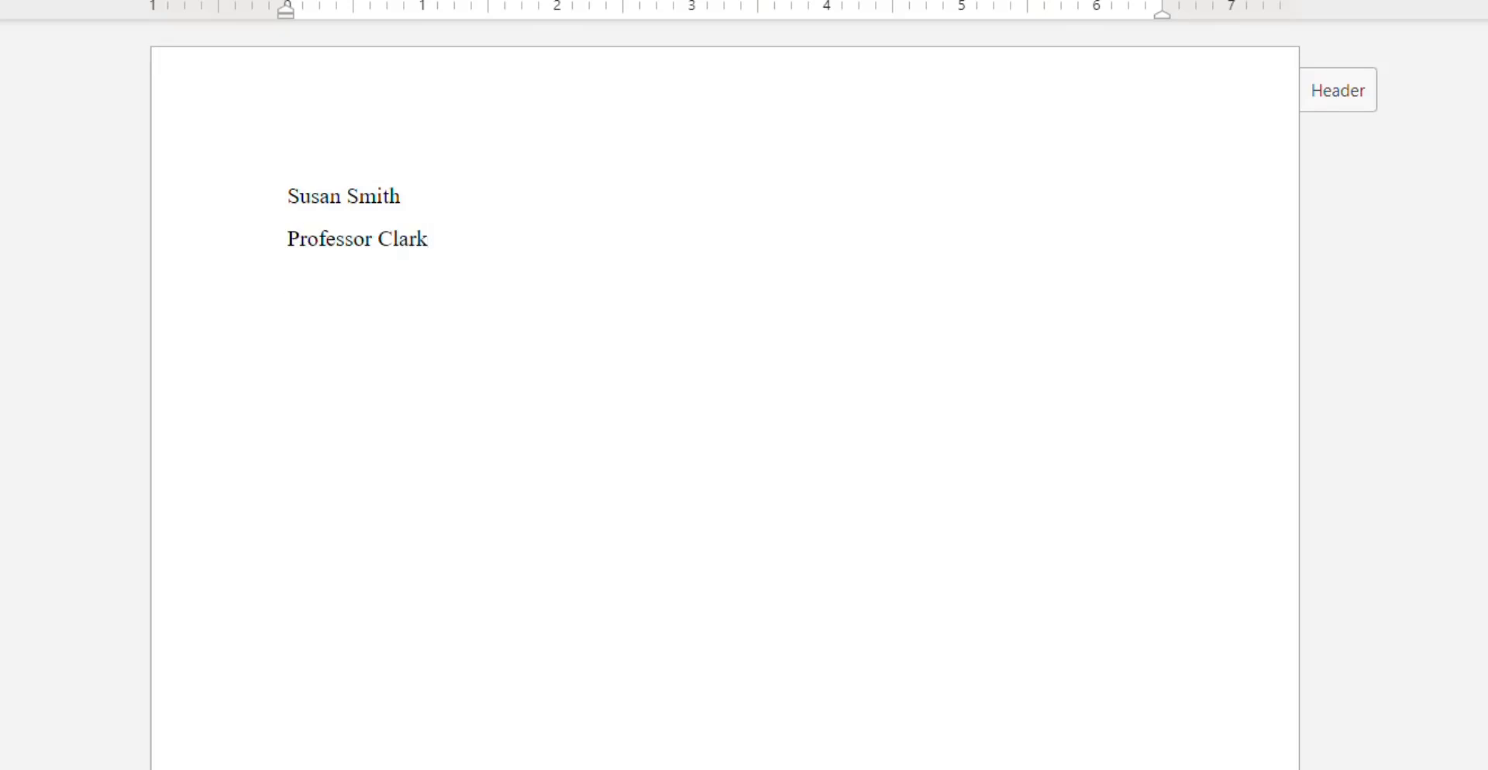
type("English 101.12121")
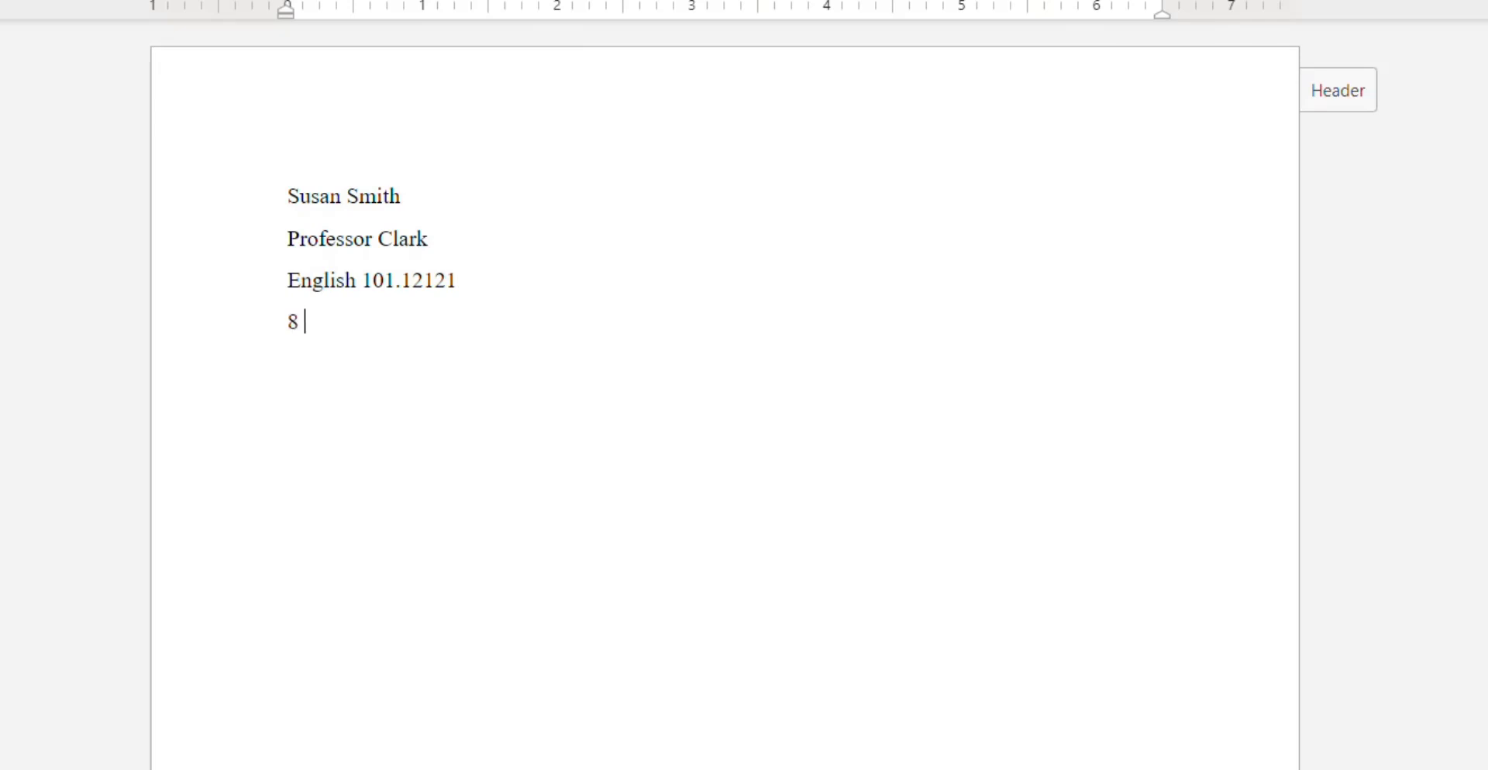
type("October 2021")
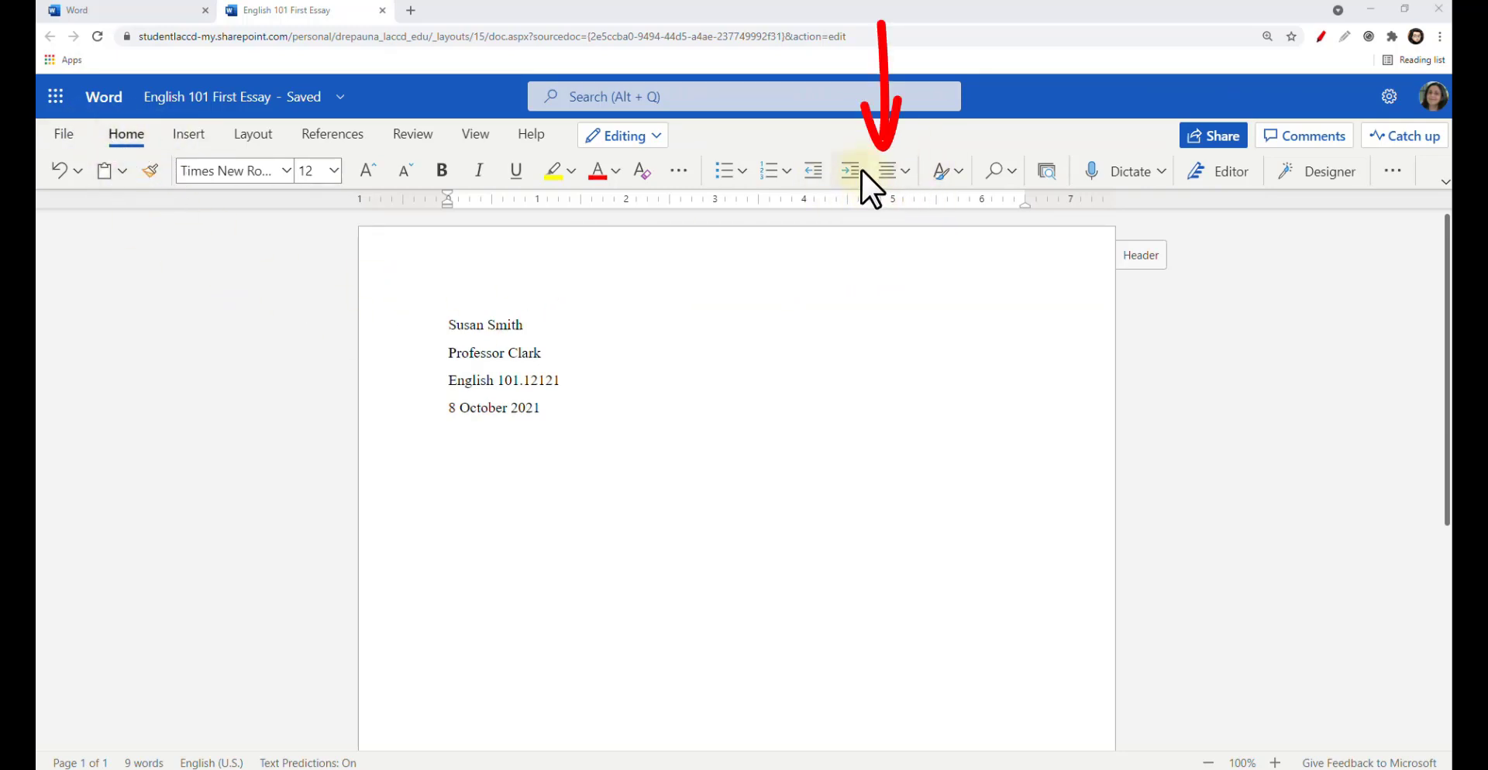
left_click(905, 172)
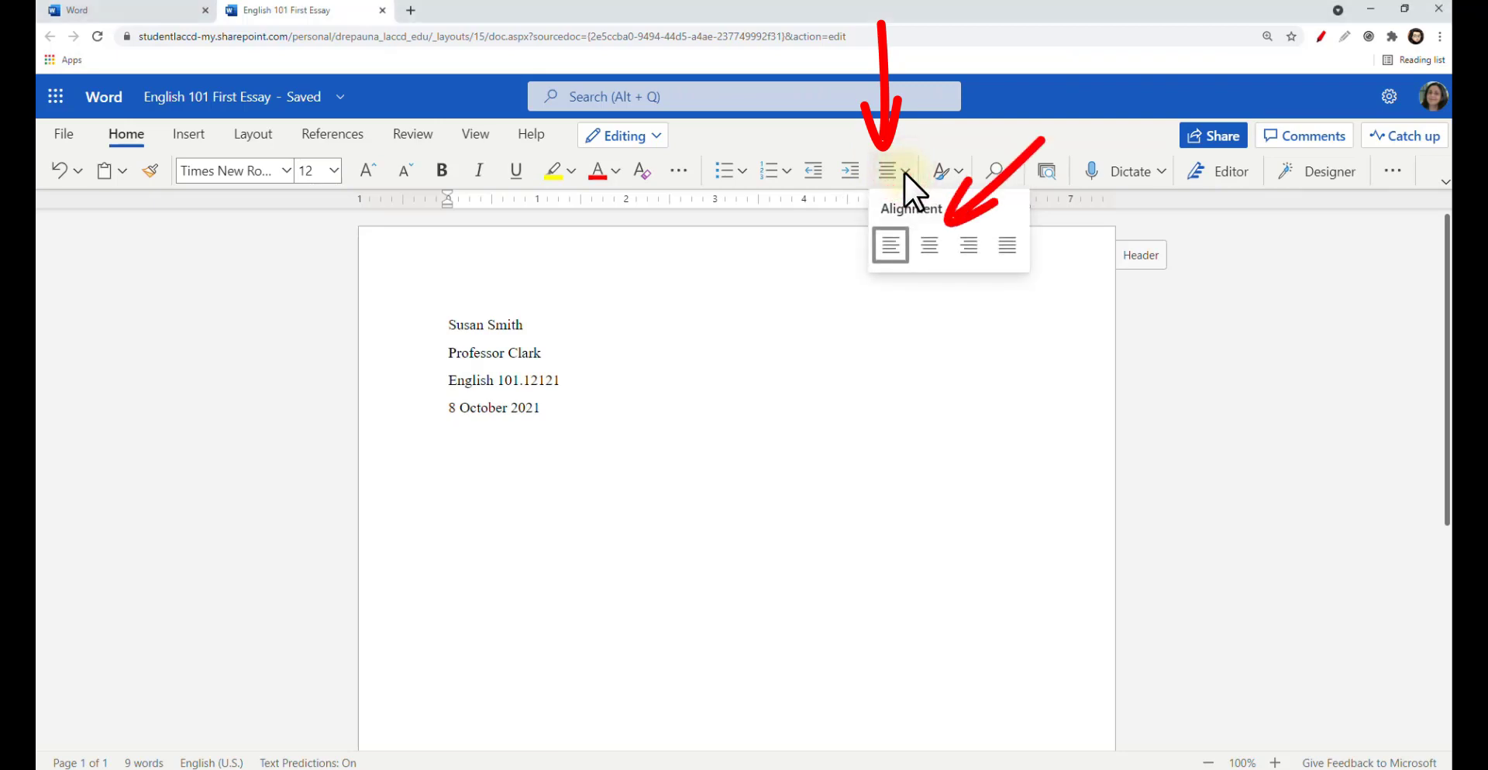
Type the centered title 'Social Media and Violence' and left-align the line below it.
left_click(930, 248)
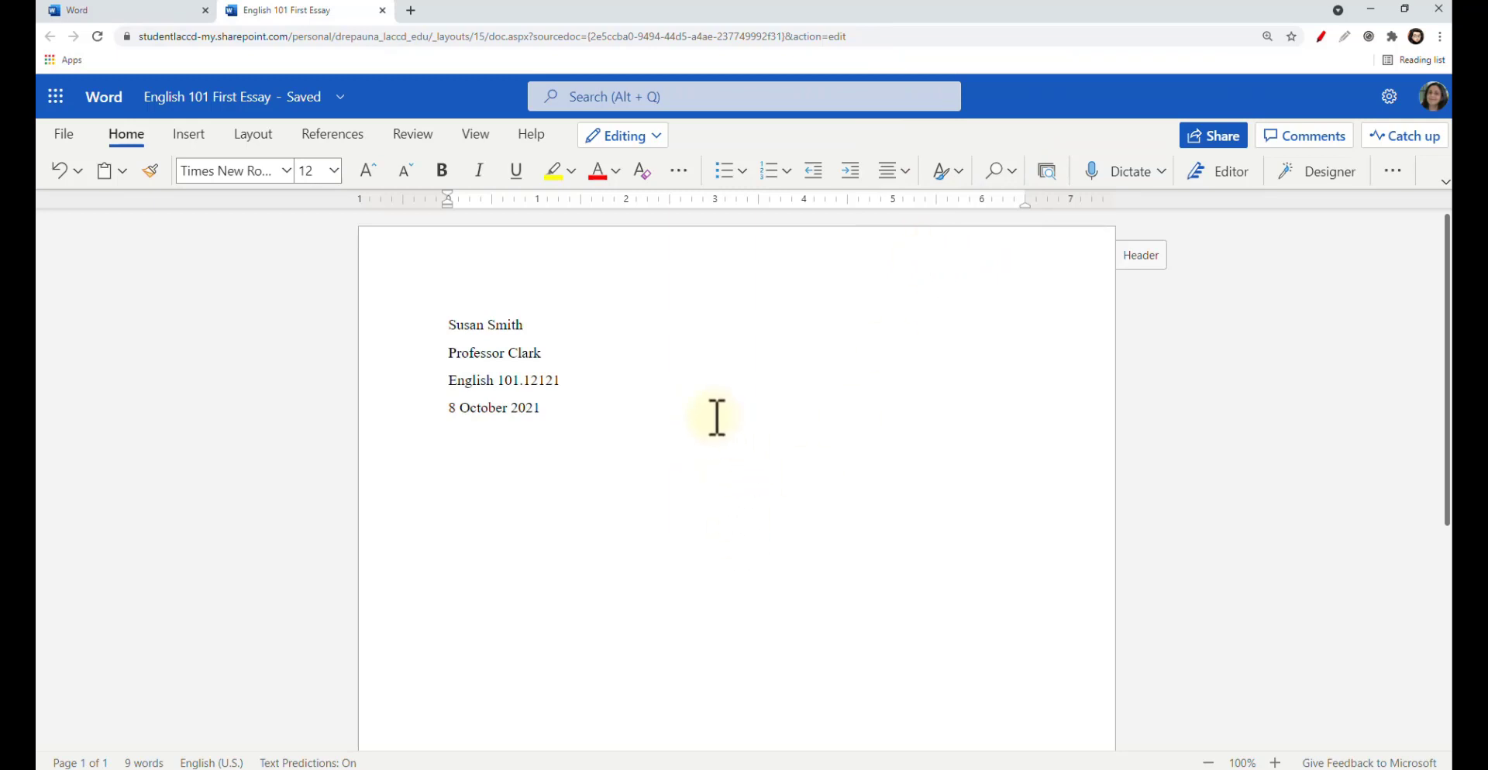
left_click(758, 431)
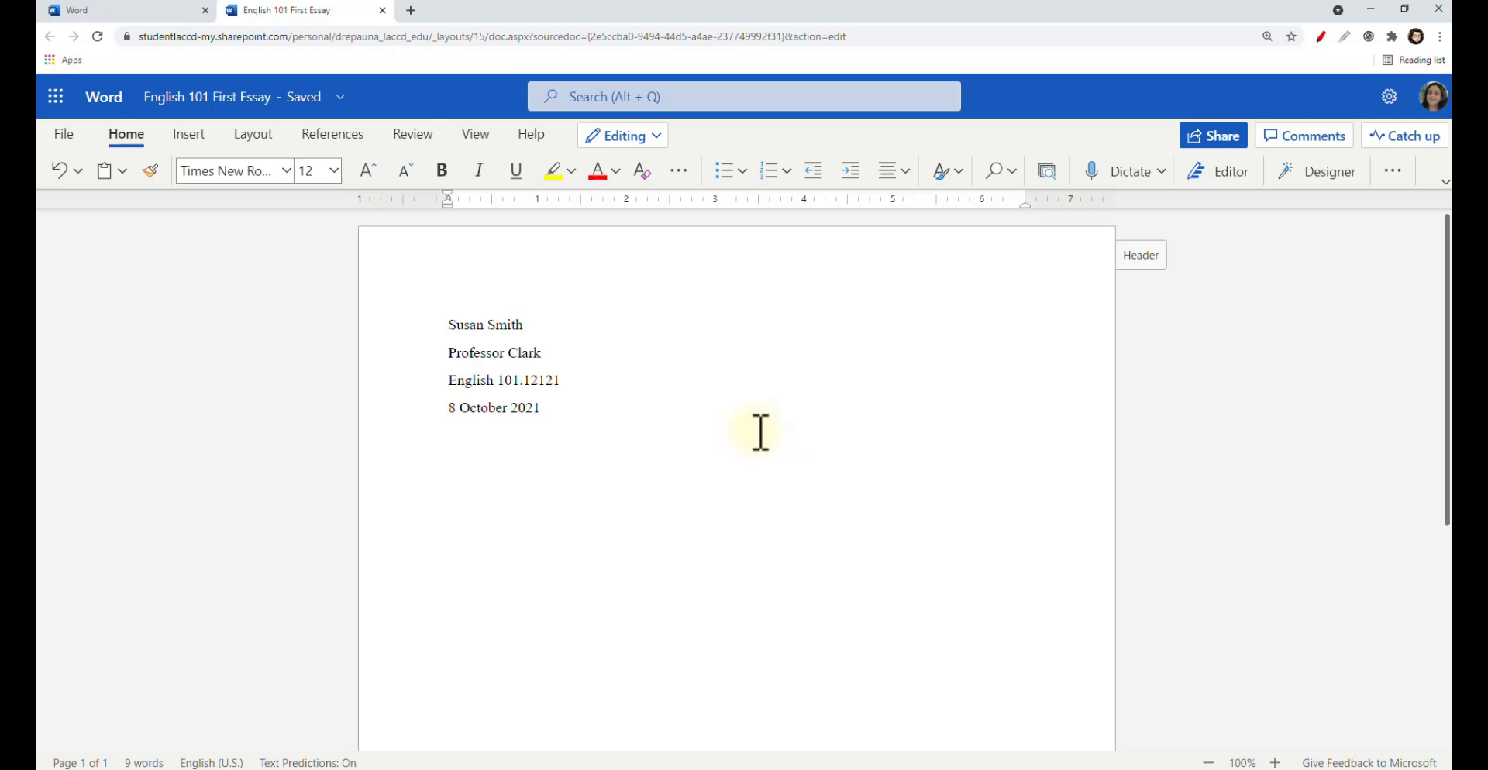
type("Social Media and Violence")
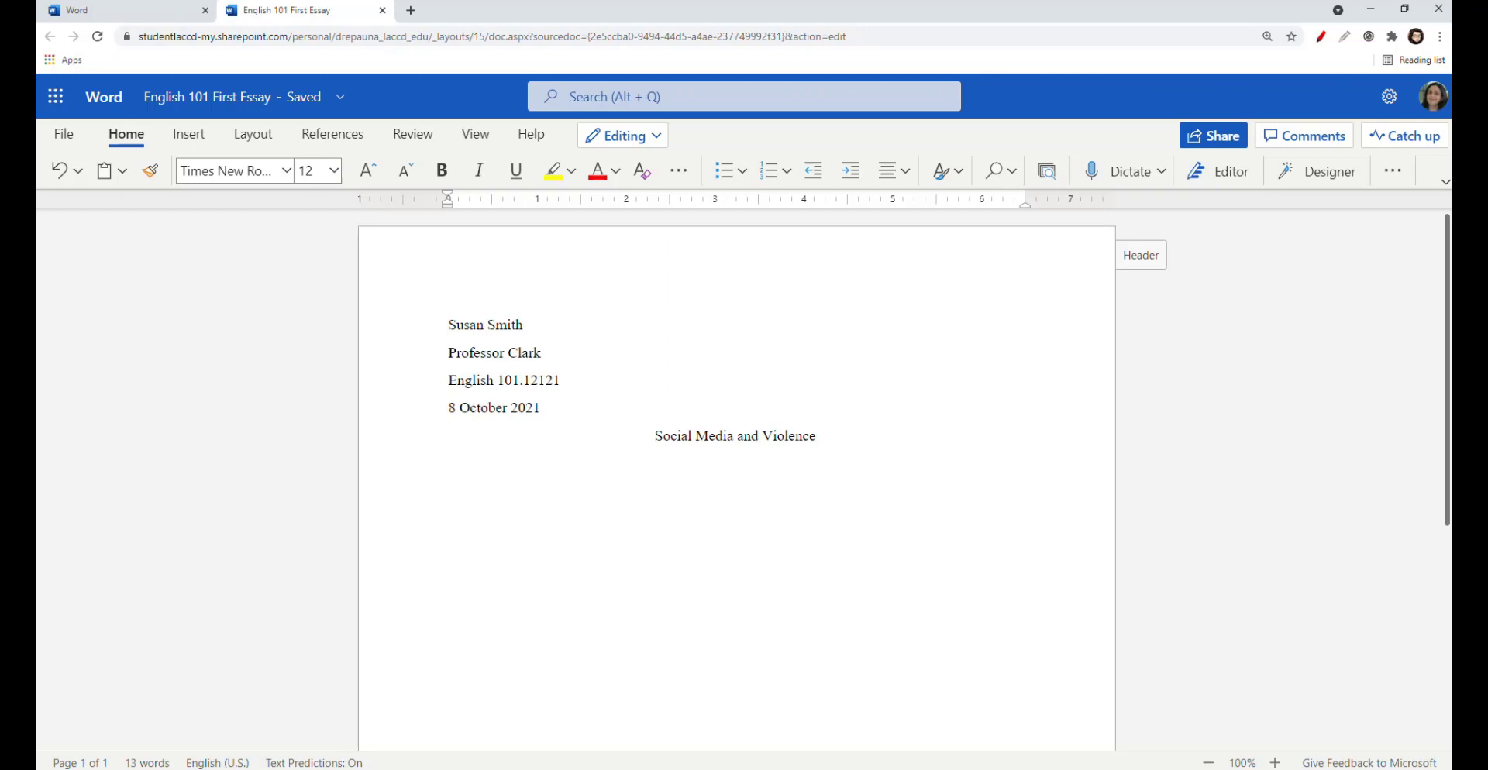
key("Return")
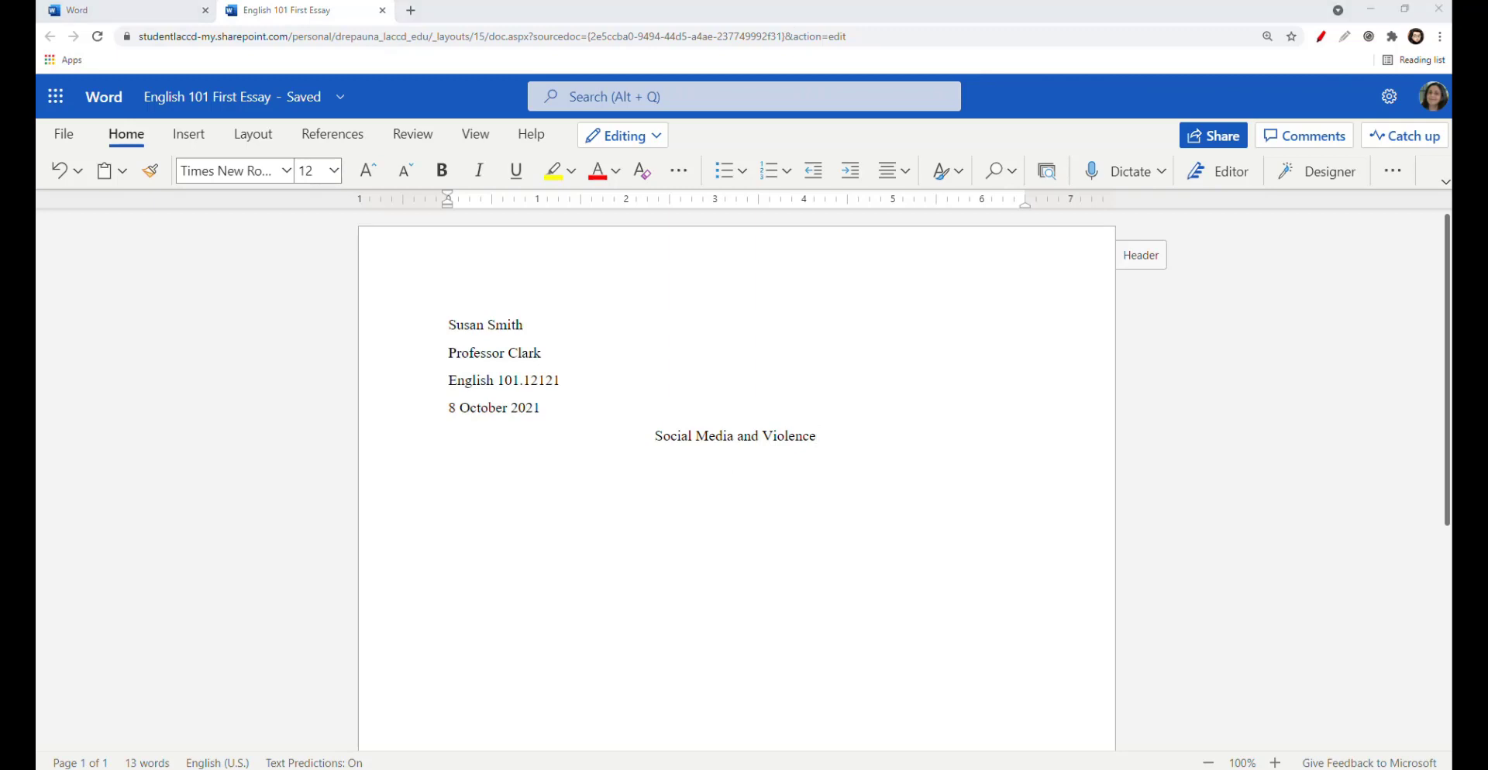
left_click(997, 484)
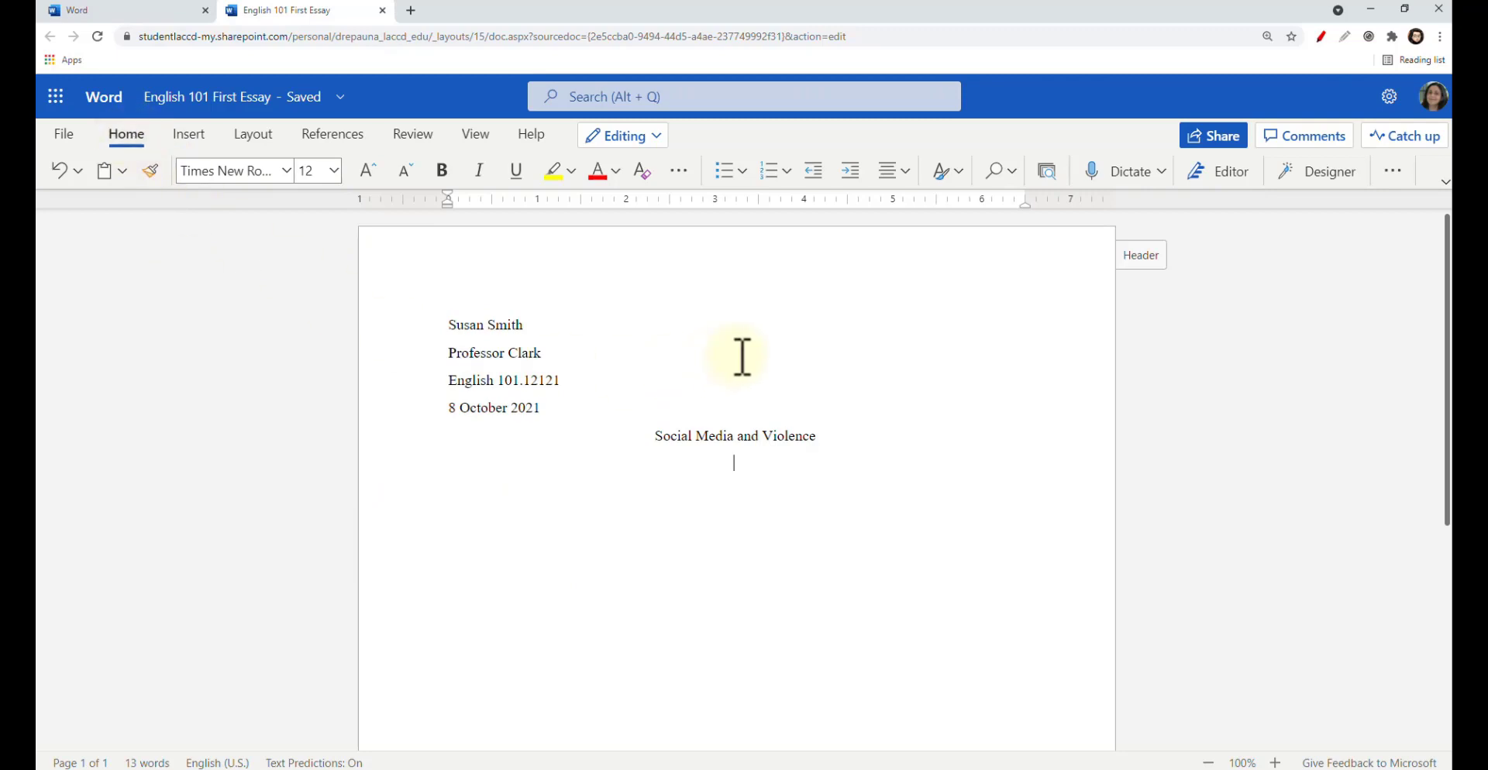
left_click(908, 172)
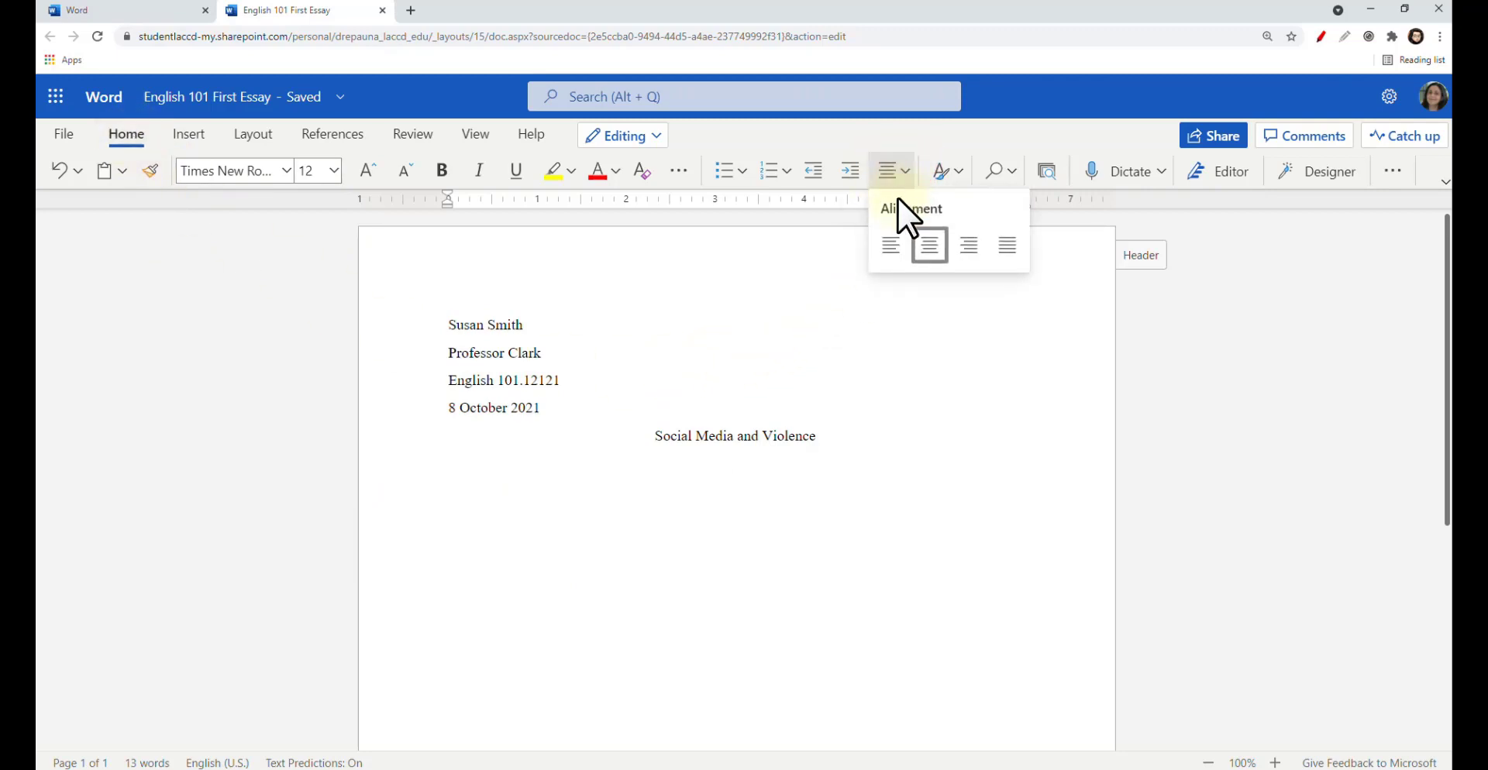
left_click(885, 249)
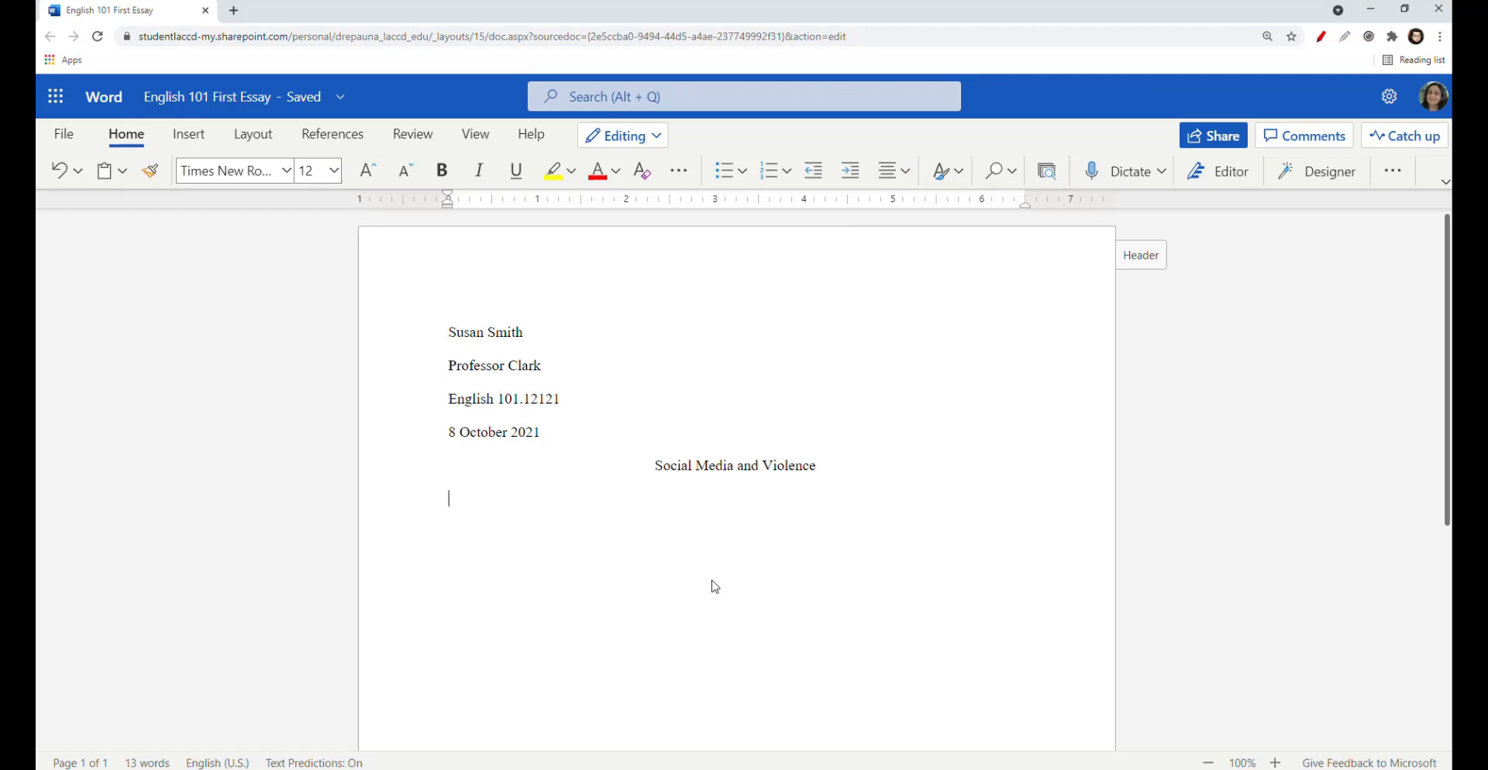
Indent the first line, paste the essay body, and place the cursor after the final paragraph.
key("Tab")
key("ctrl+v")
scroll(970, 475, "down", 5)
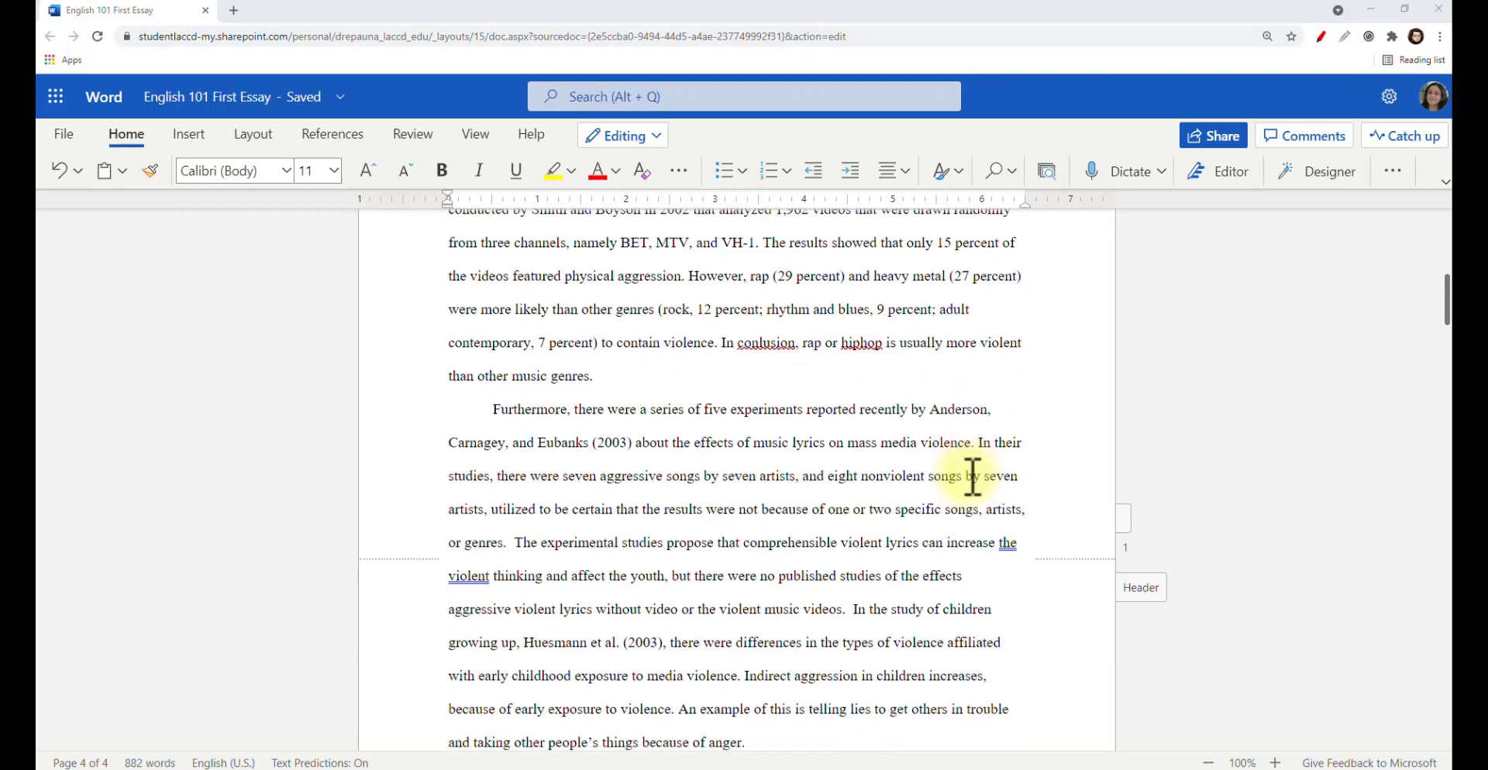
scroll(972, 475, "down", 20)
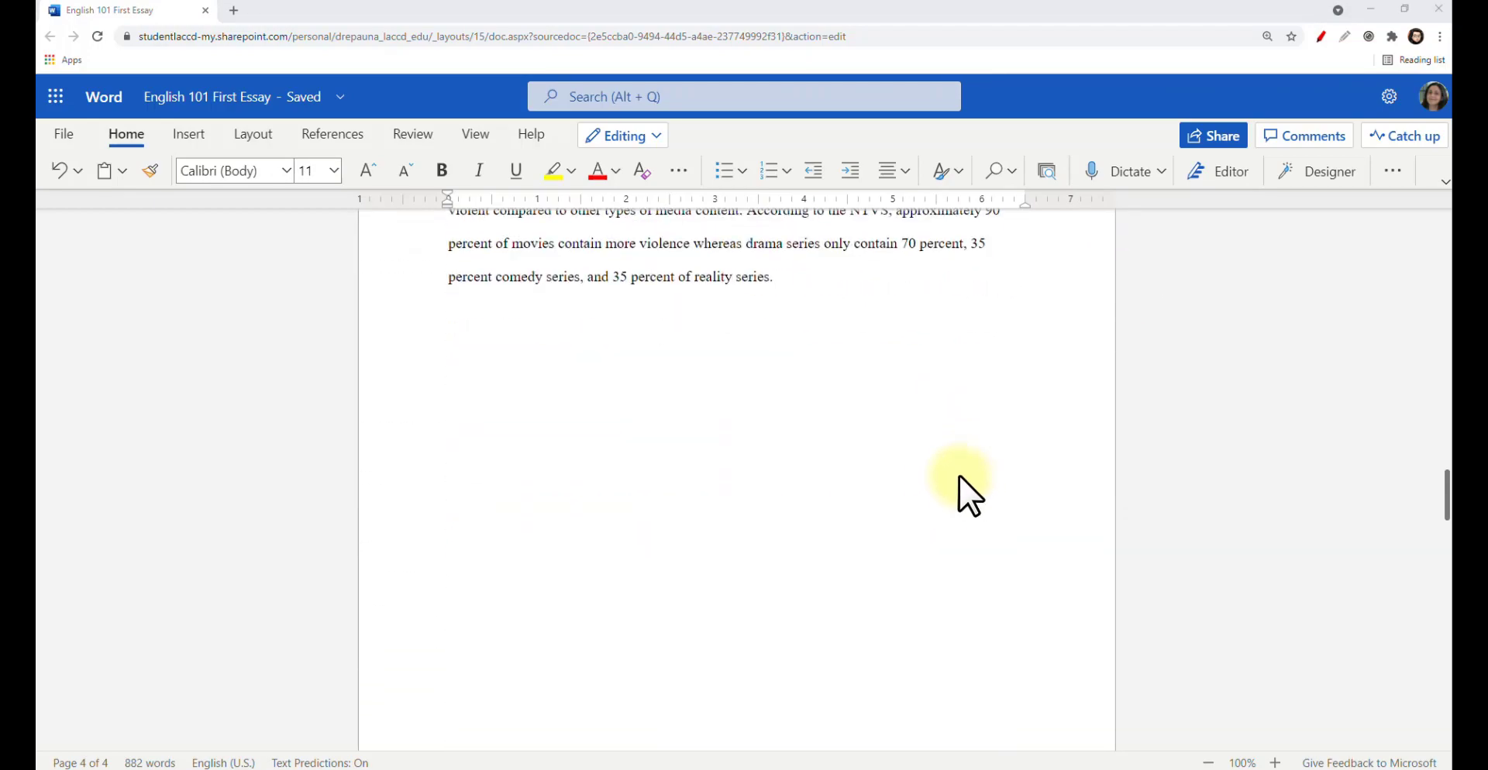
scroll(959, 476, "up", 3)
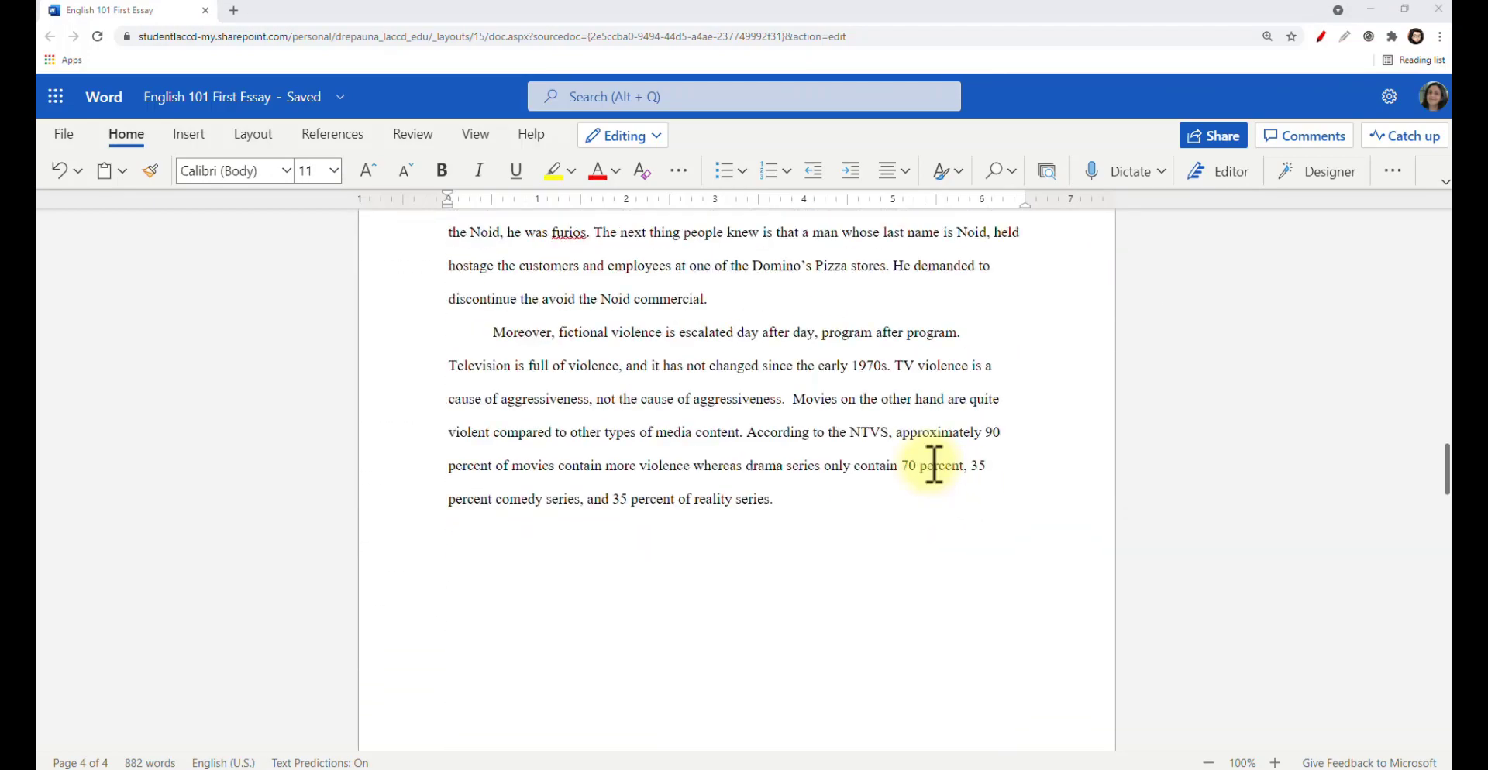
left_click(810, 503)
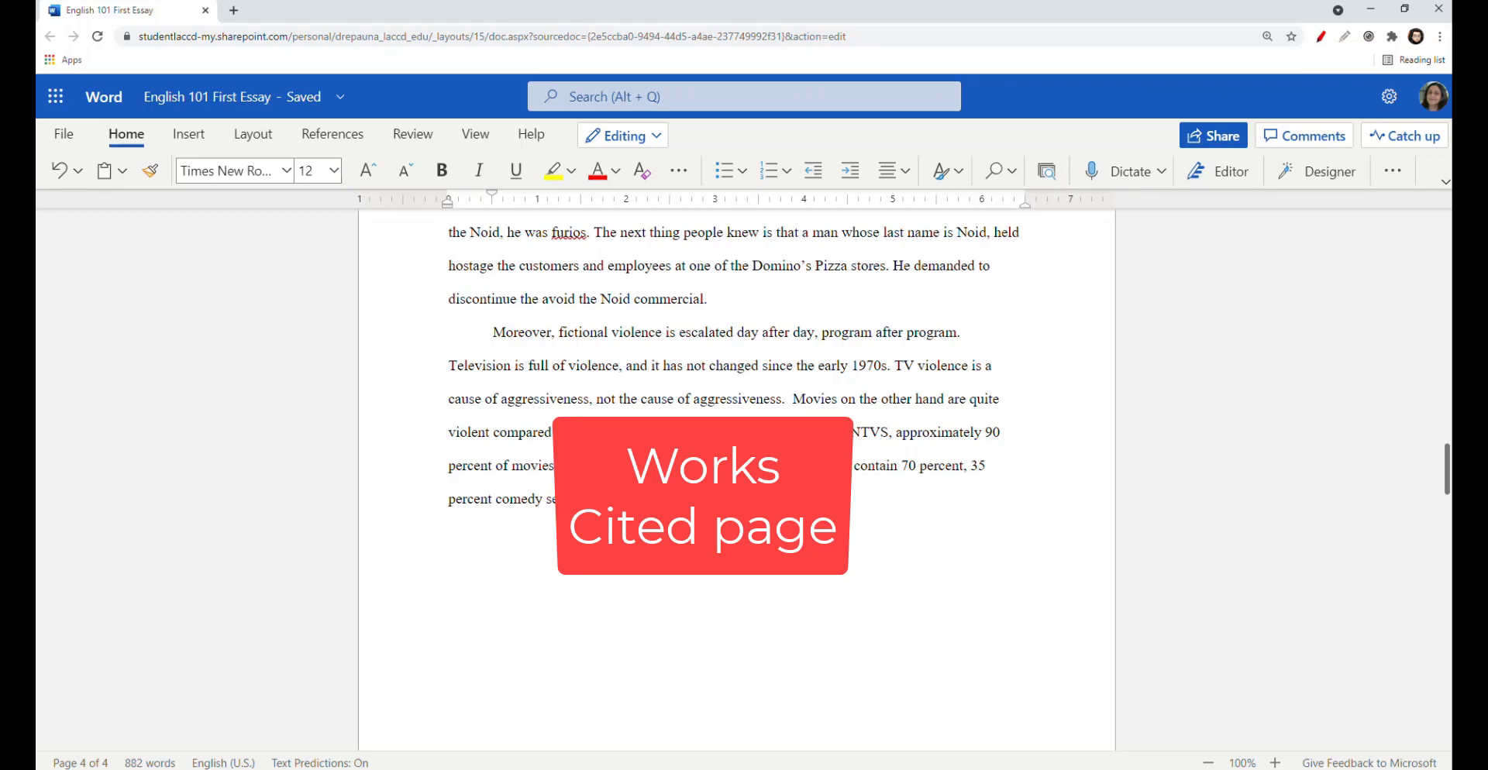
scroll(807, 499, "down", 2)
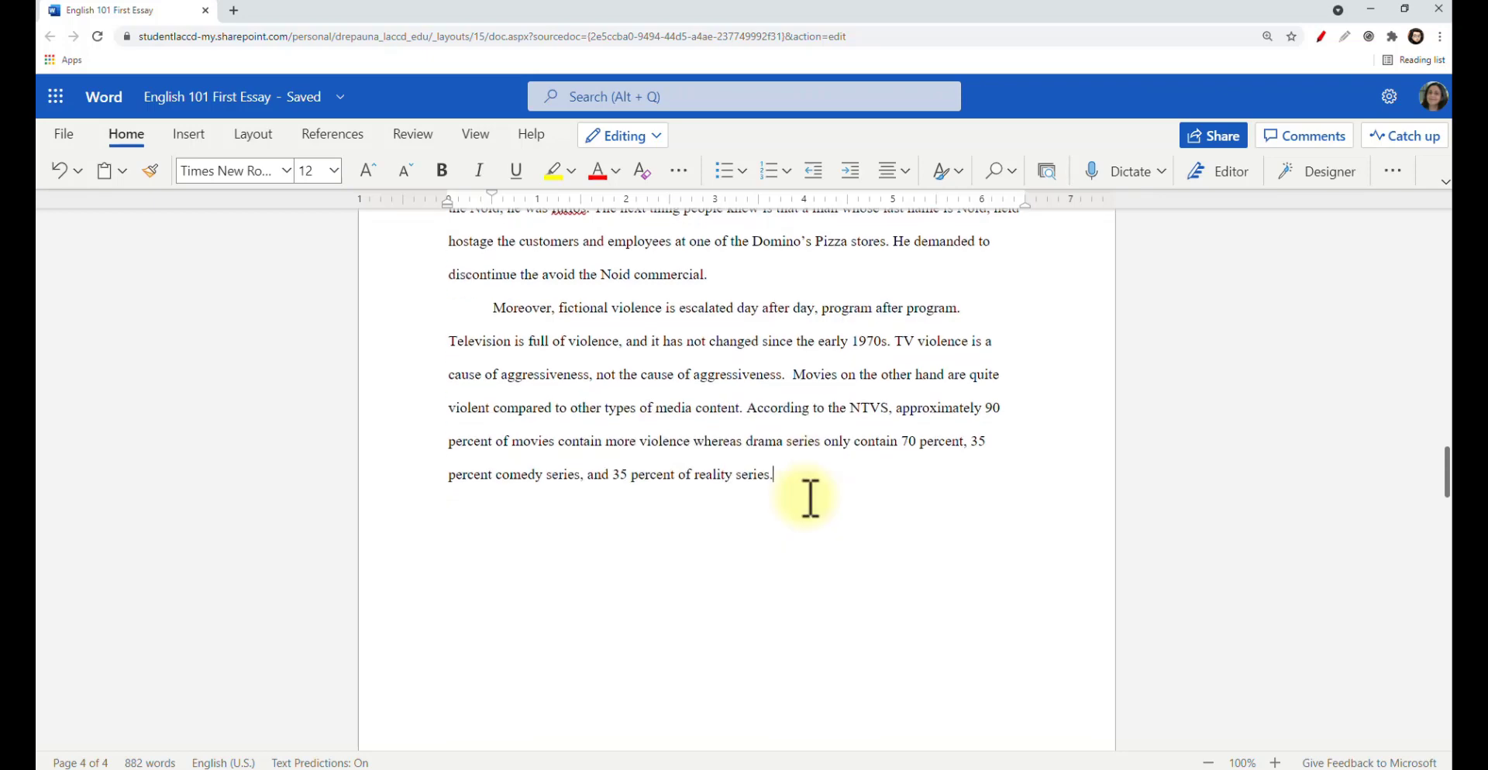
scroll(806, 515, "up", 3)
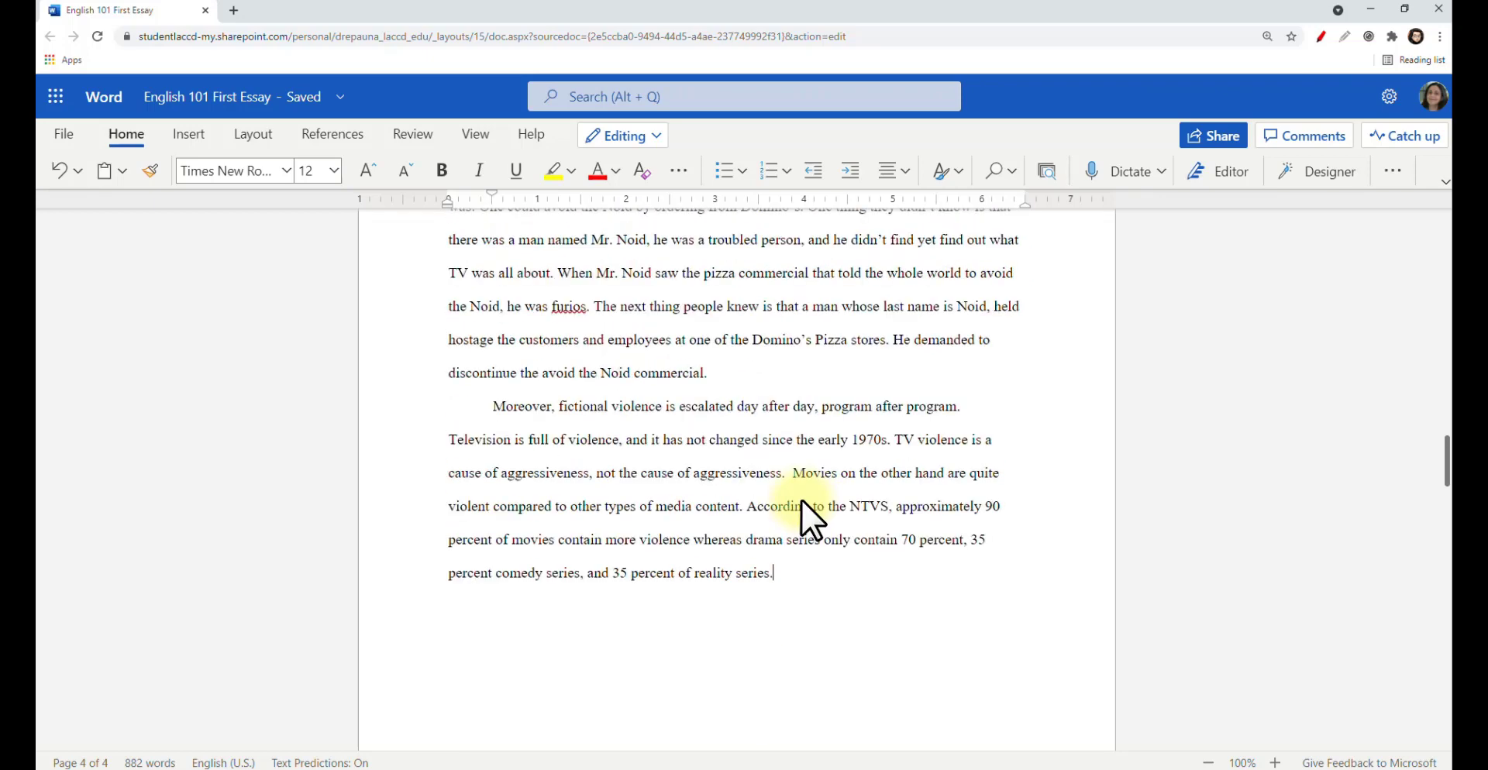
Insert a page break after the last paragraph to begin a new blank page.
left_click(189, 135)
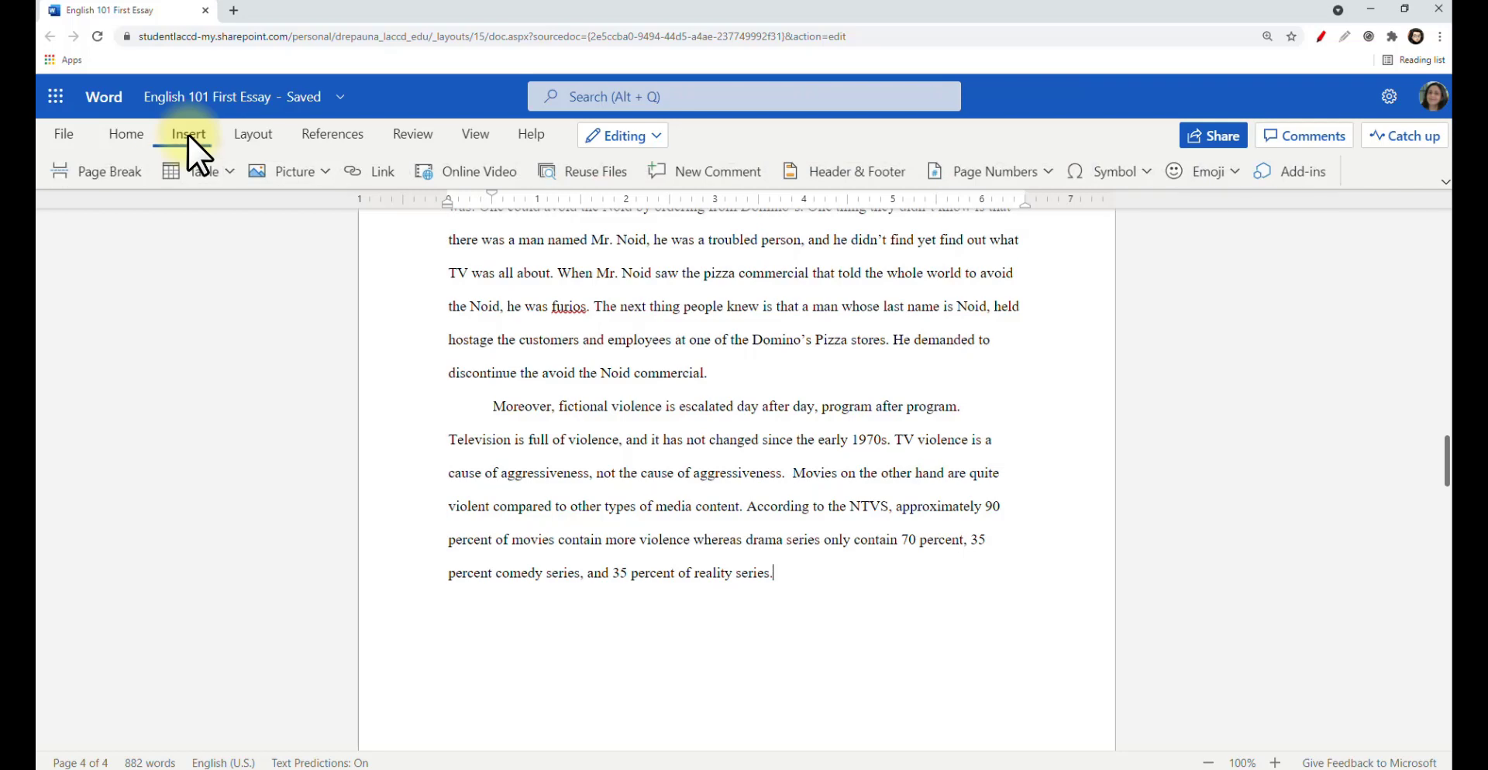
left_click(90, 173)
scroll(614, 289, "down", 2)
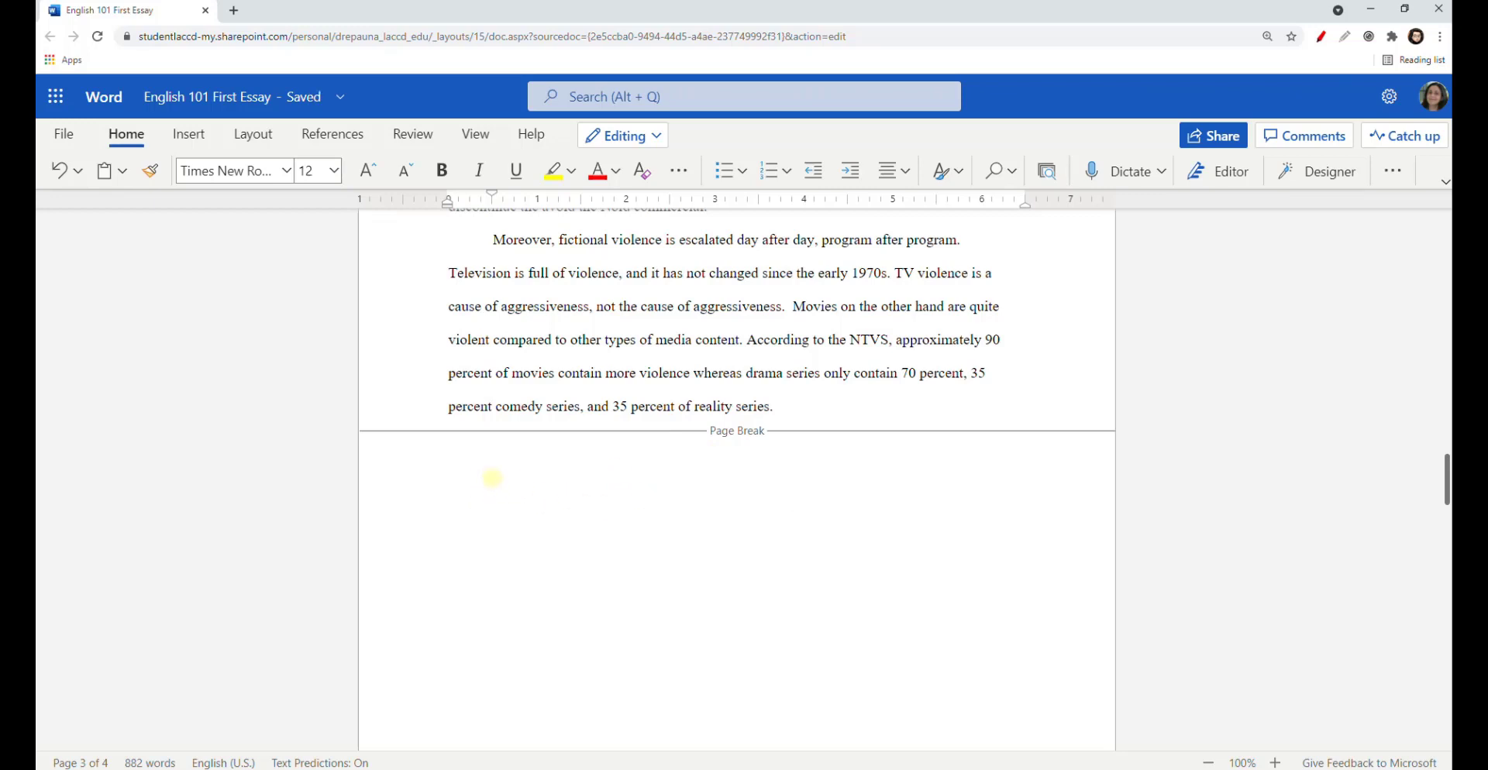
mouse_move(446, 479)
left_mouse_down()
mouse_move(492, 474)
mouse_move(474, 500)
left_mouse_up()
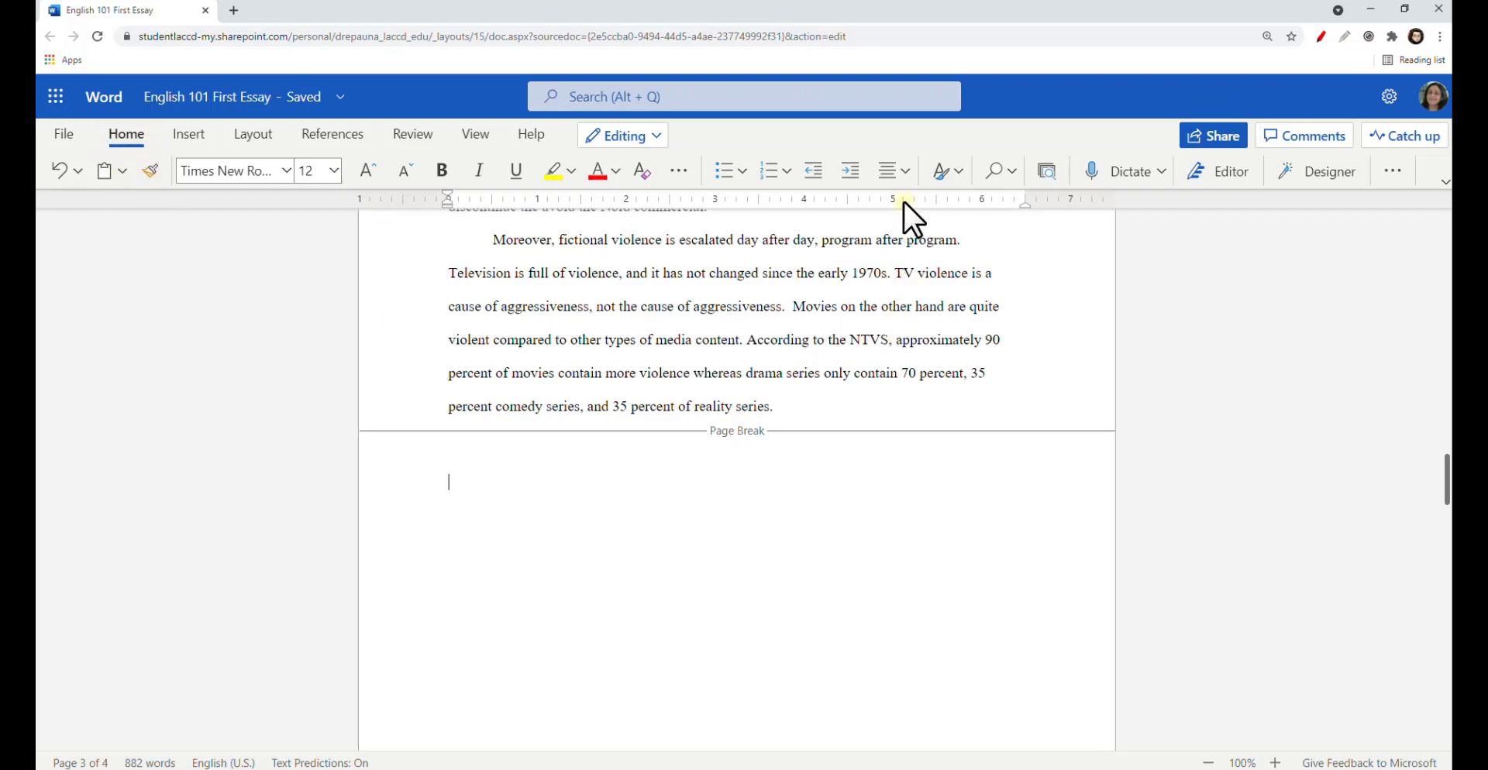
Type a centred 'Works Cited' heading, then set the following line back to left alignment.
left_click(904, 167)
left_click(930, 243)
type("Works Cited")
left_click(898, 170)
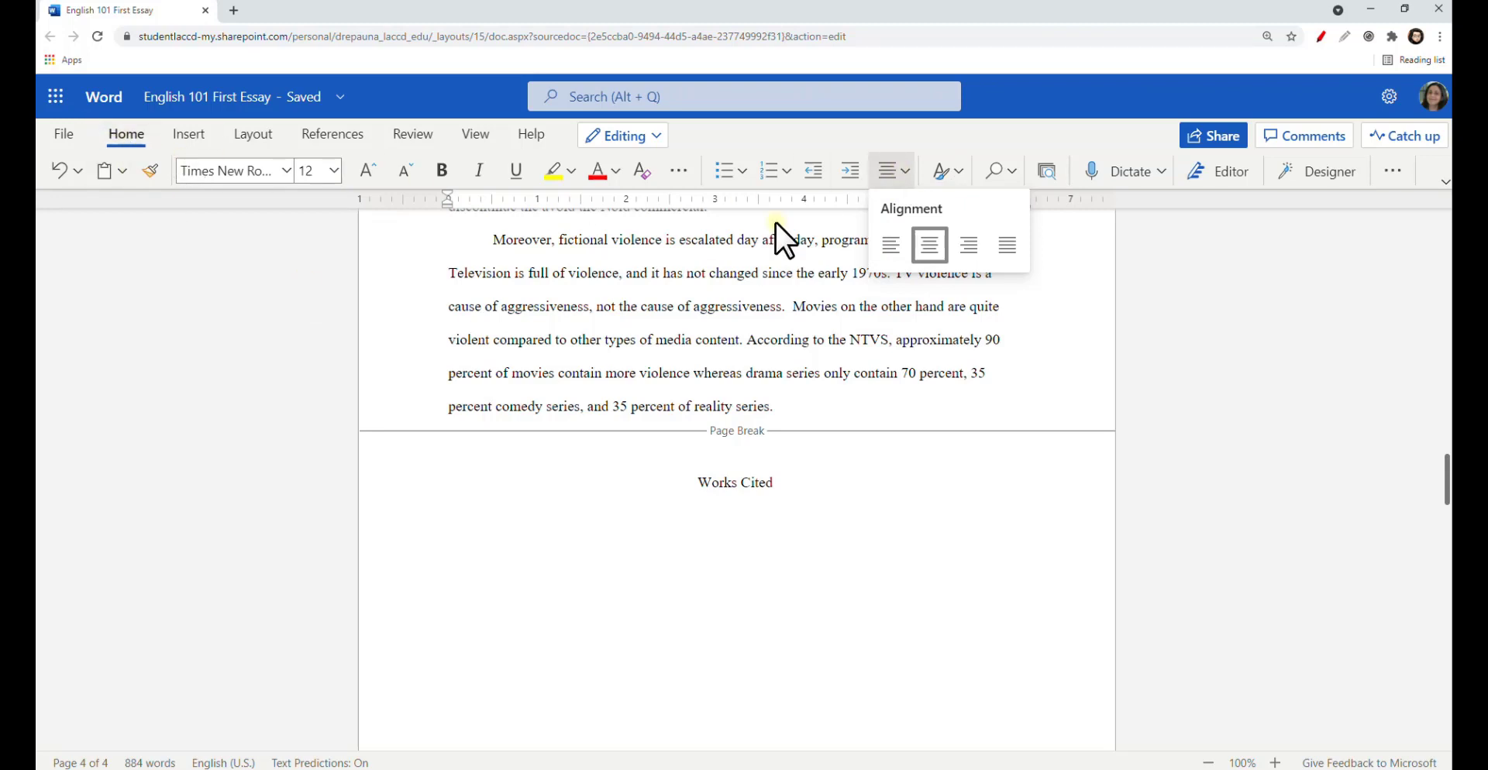
left_click(889, 244)
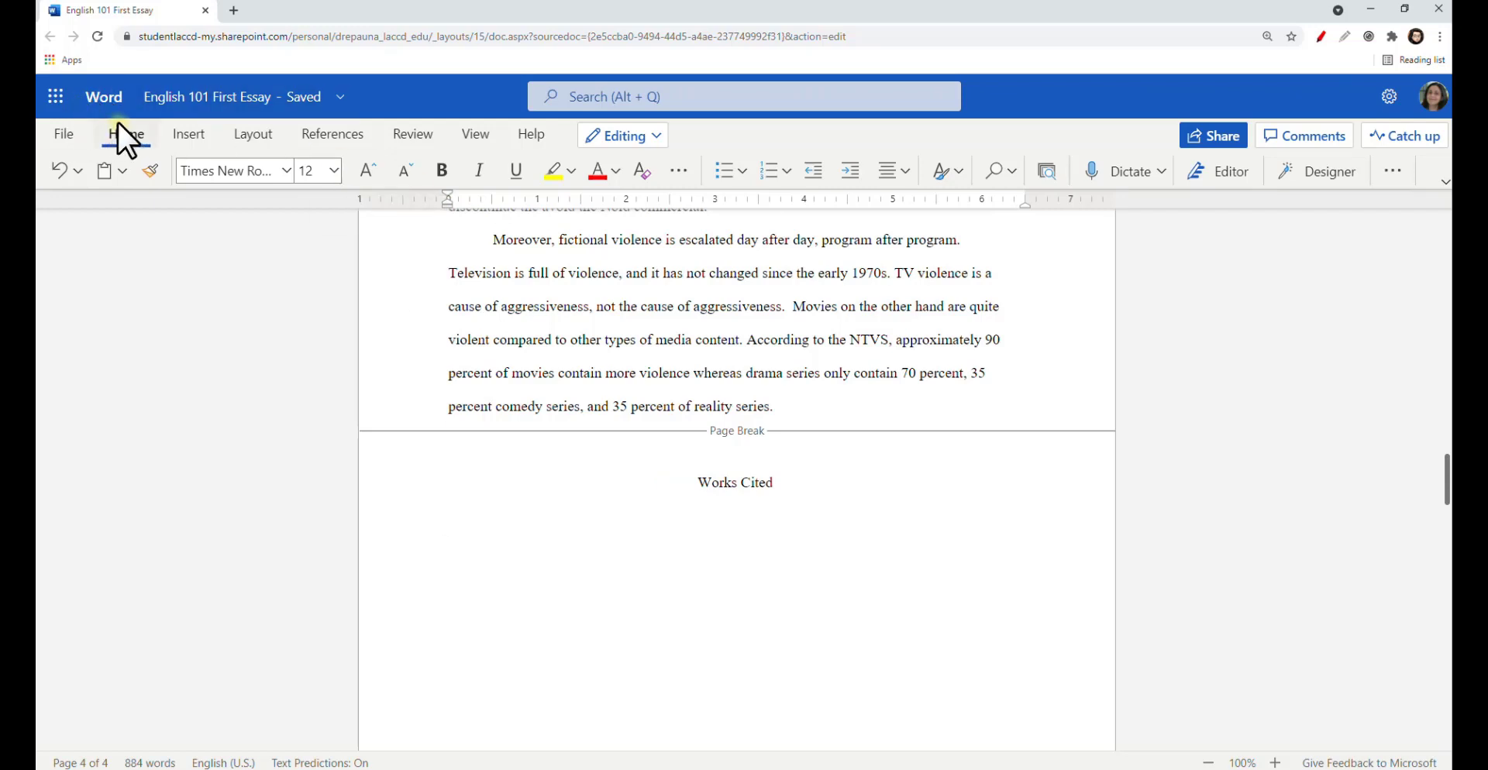
Apply a 0.5-inch hanging indent through Paragraph Options for the Works Cited entries.
left_click(1393, 171)
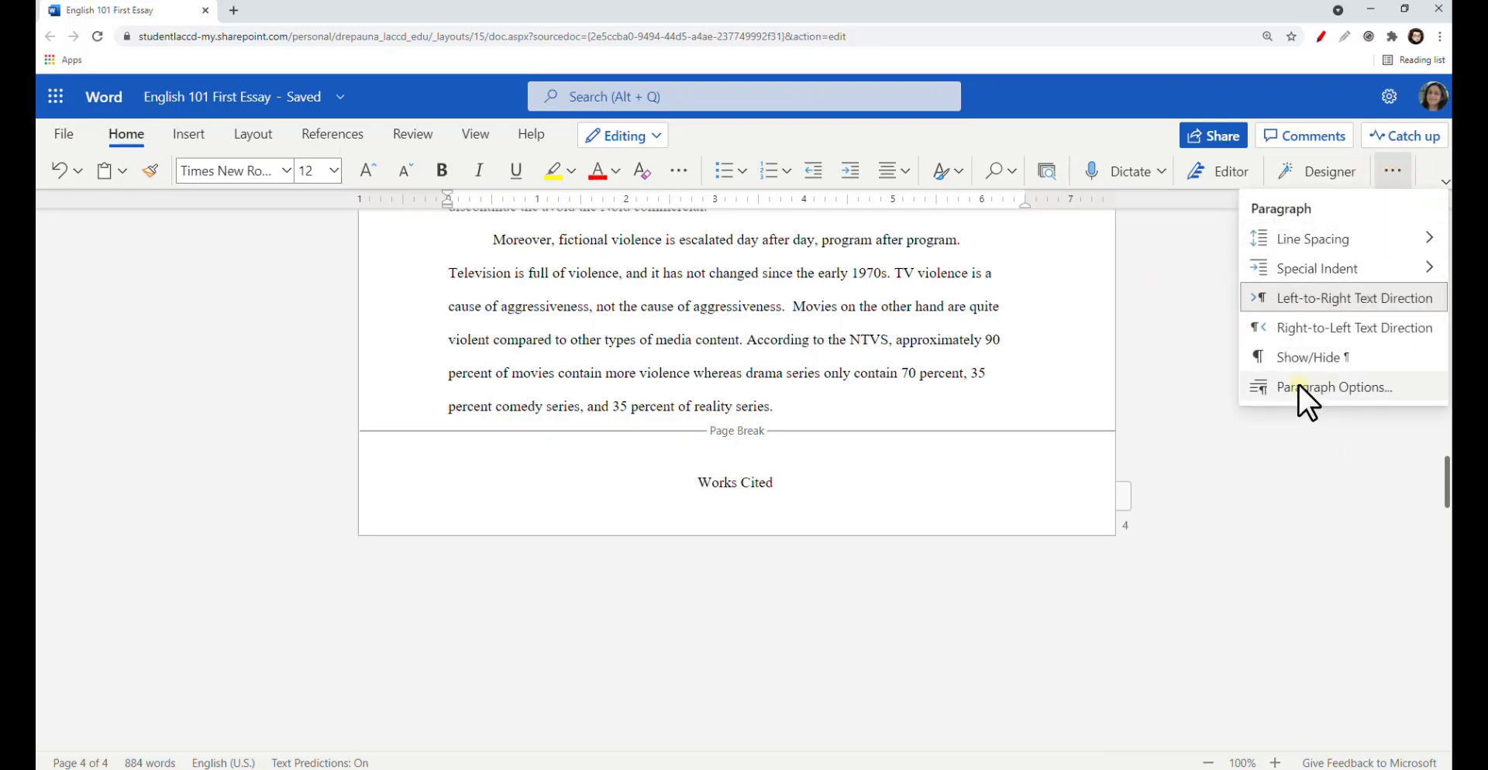
left_click(1343, 386)
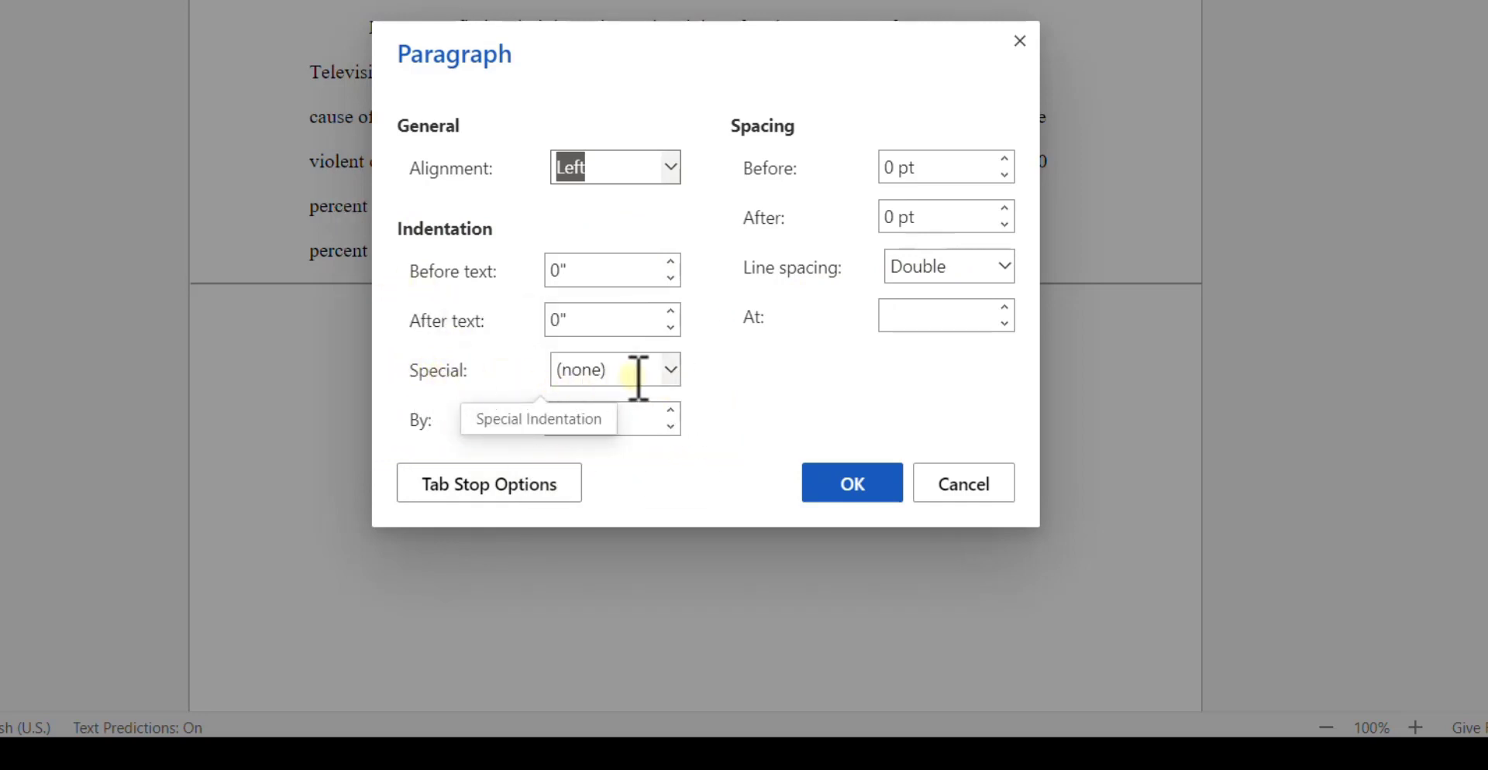
left_click(673, 369)
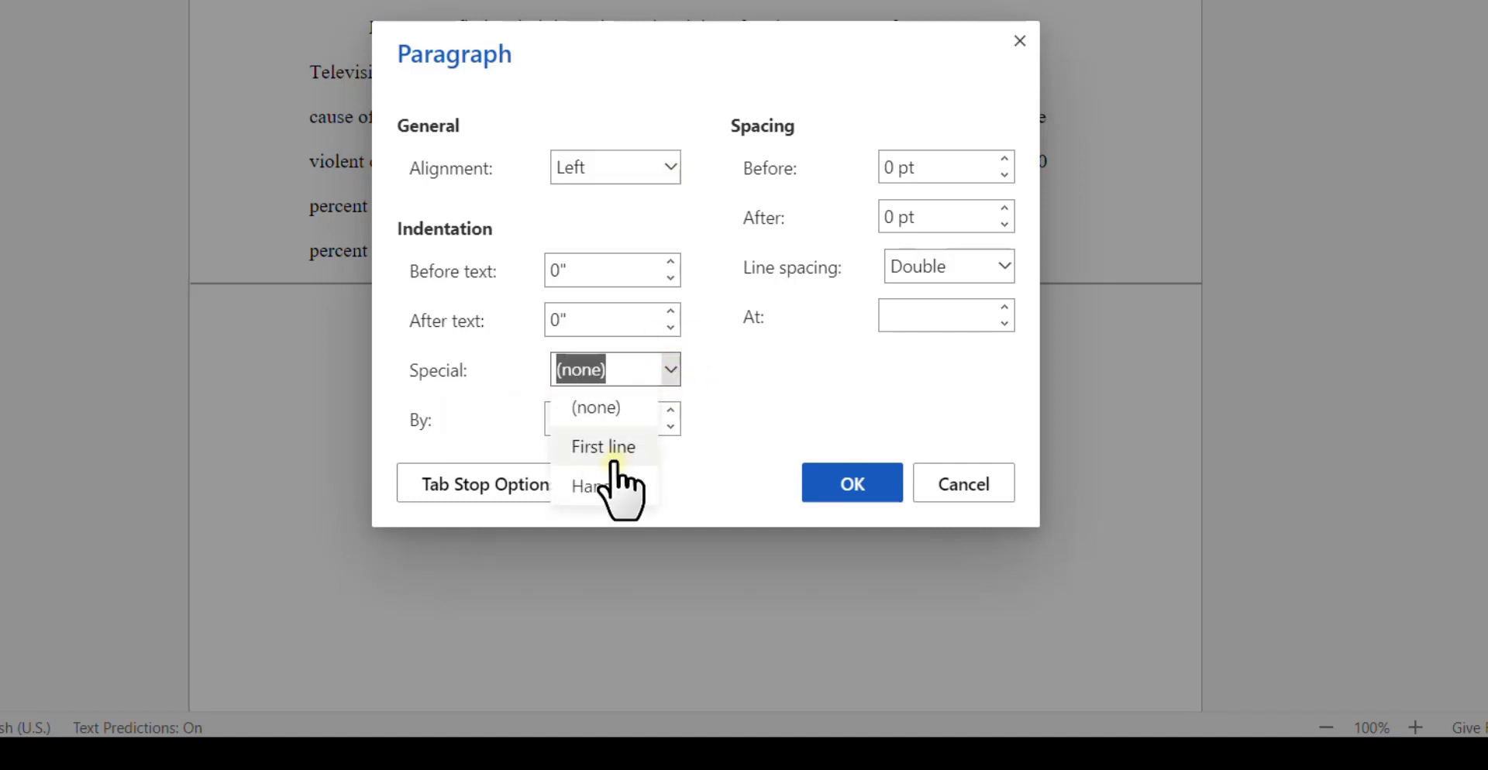
left_click(611, 484)
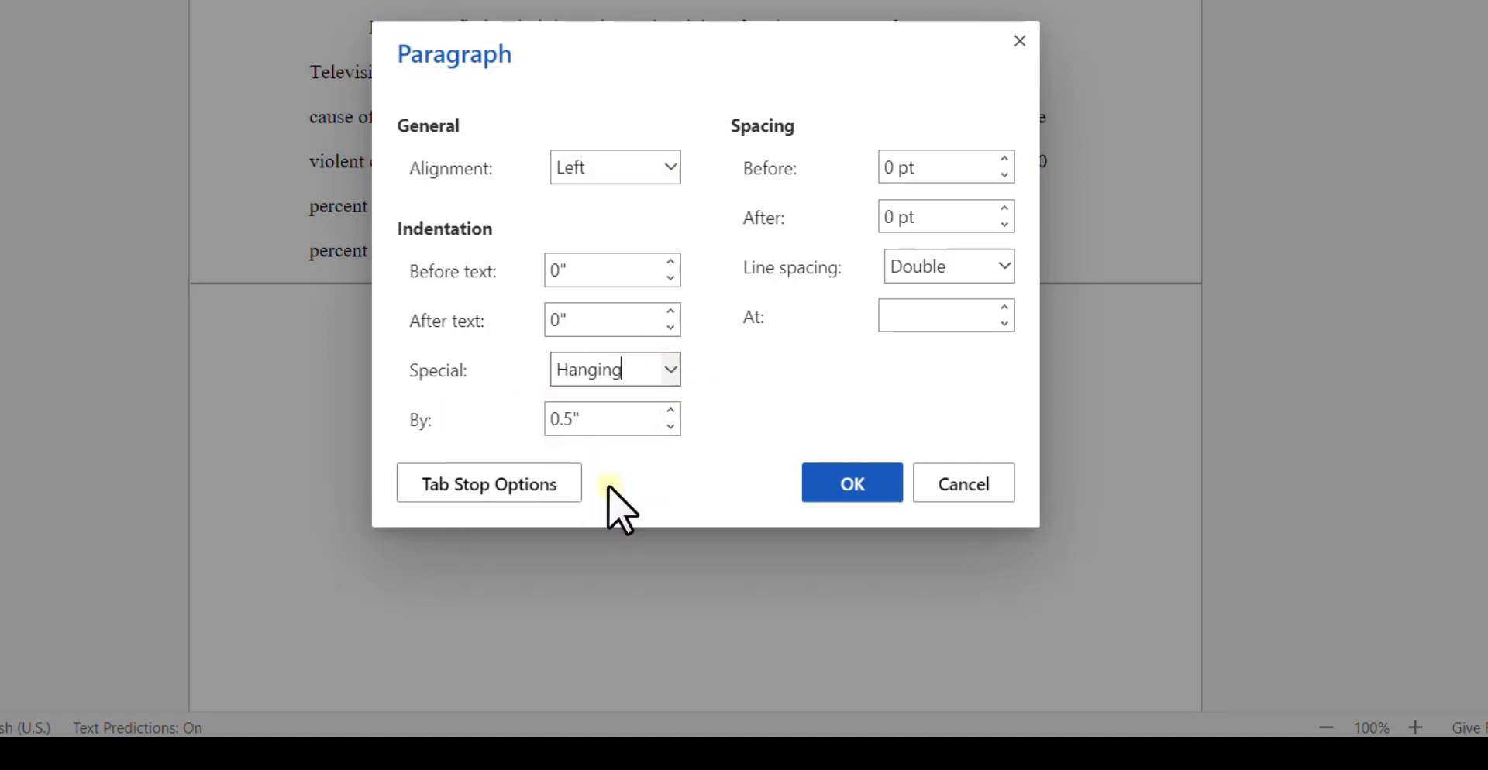
left_click(850, 485)
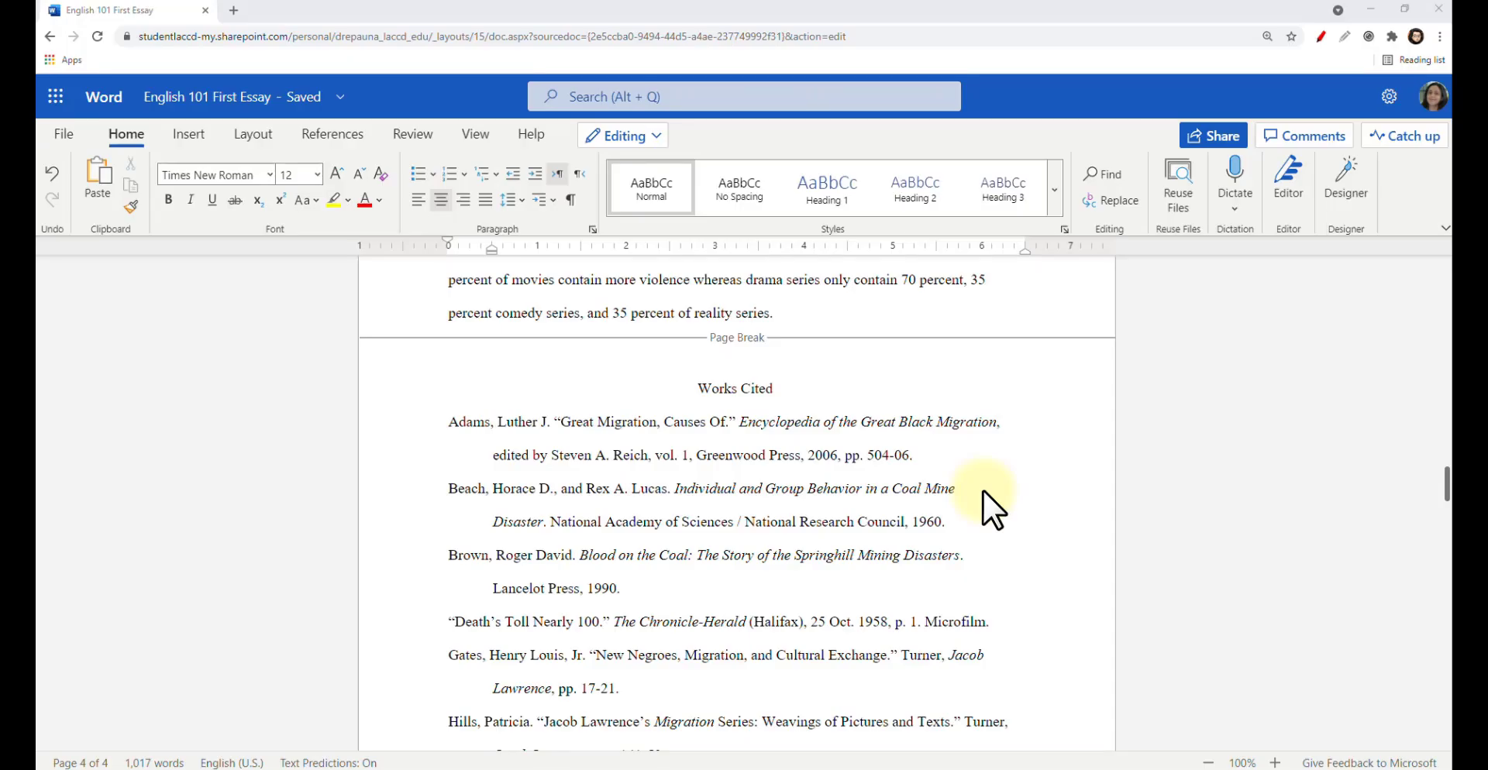
scroll(967, 471, "down", 3)
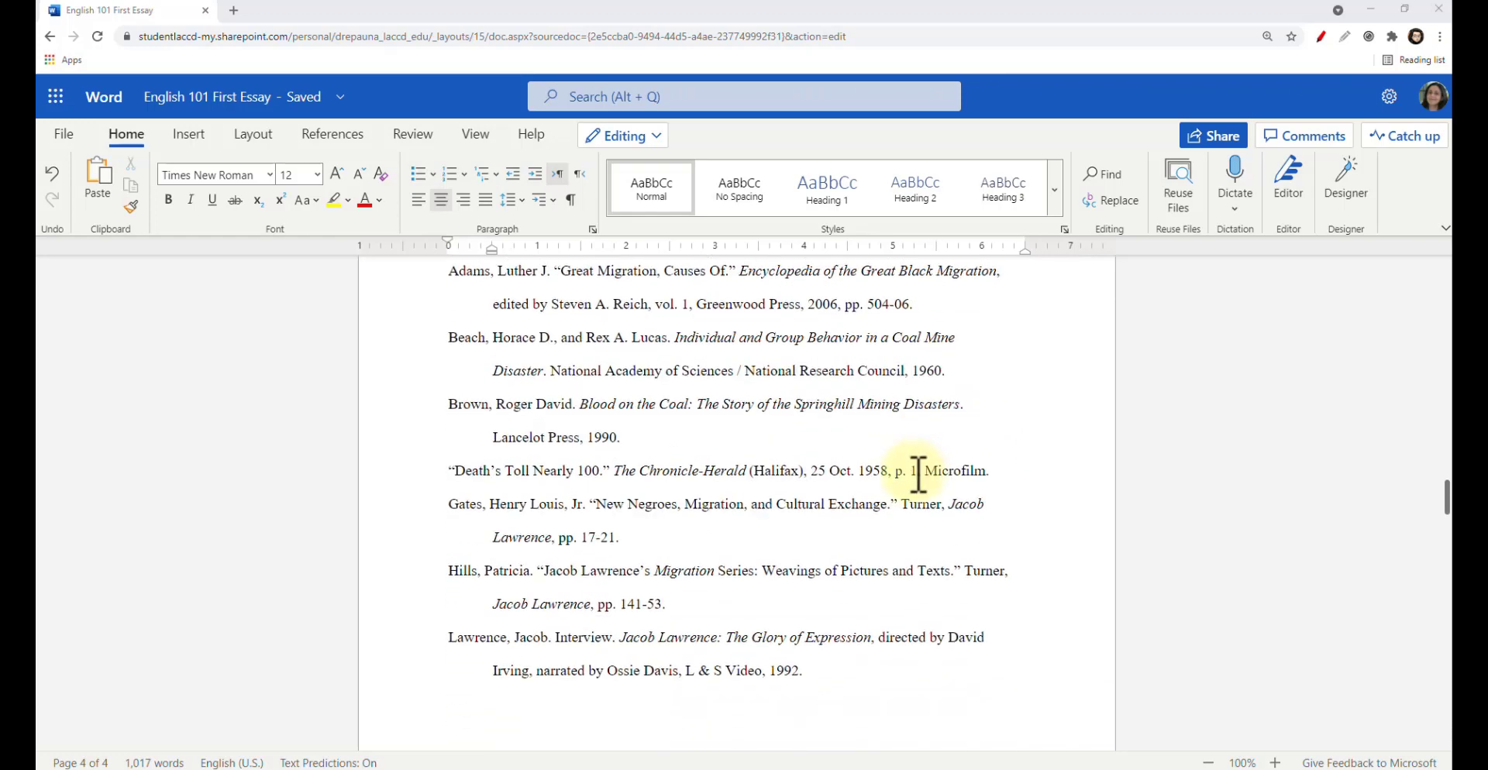
scroll(926, 486, "up", 2)
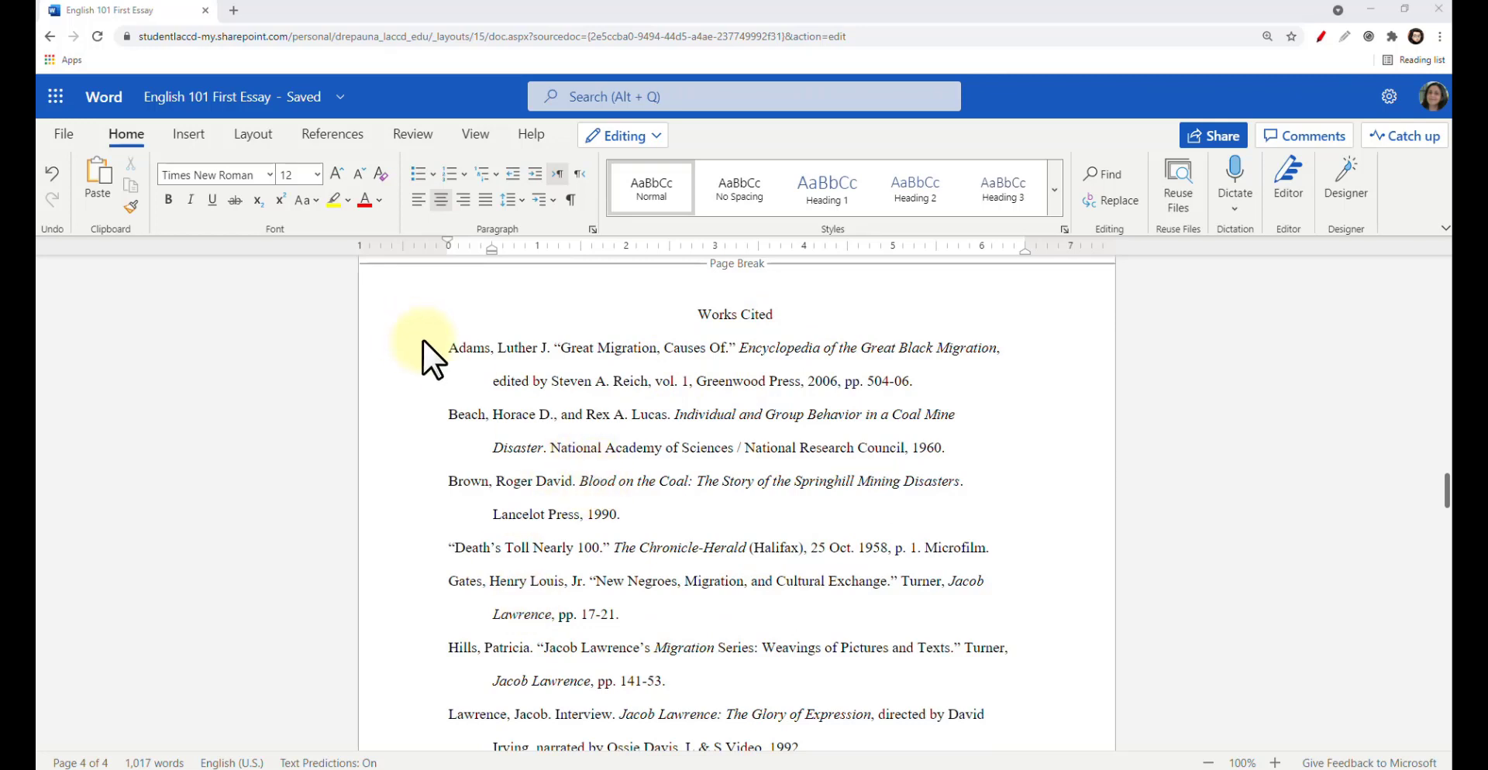
scroll(475, 427, "down", 2)
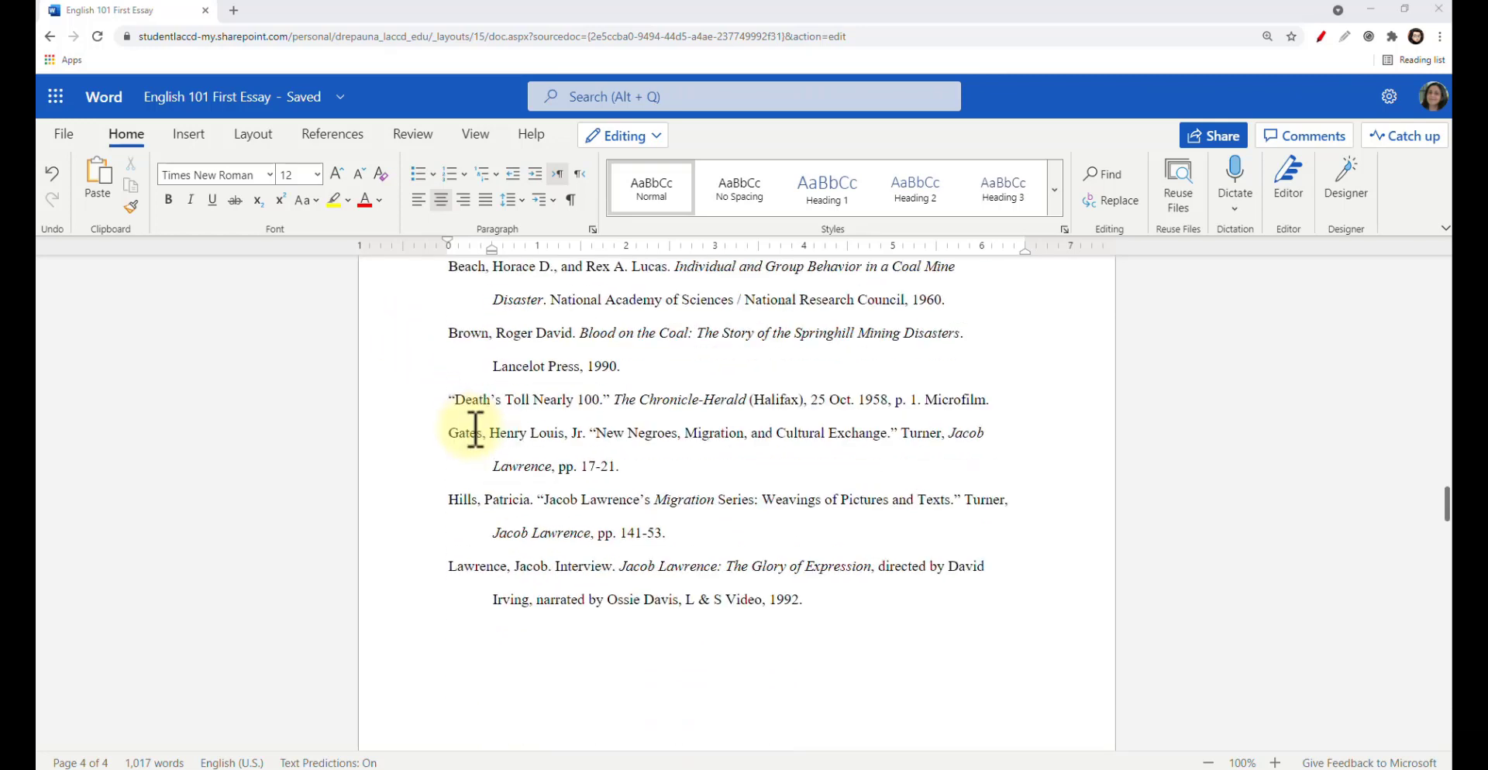
scroll(475, 430, "down", 2)
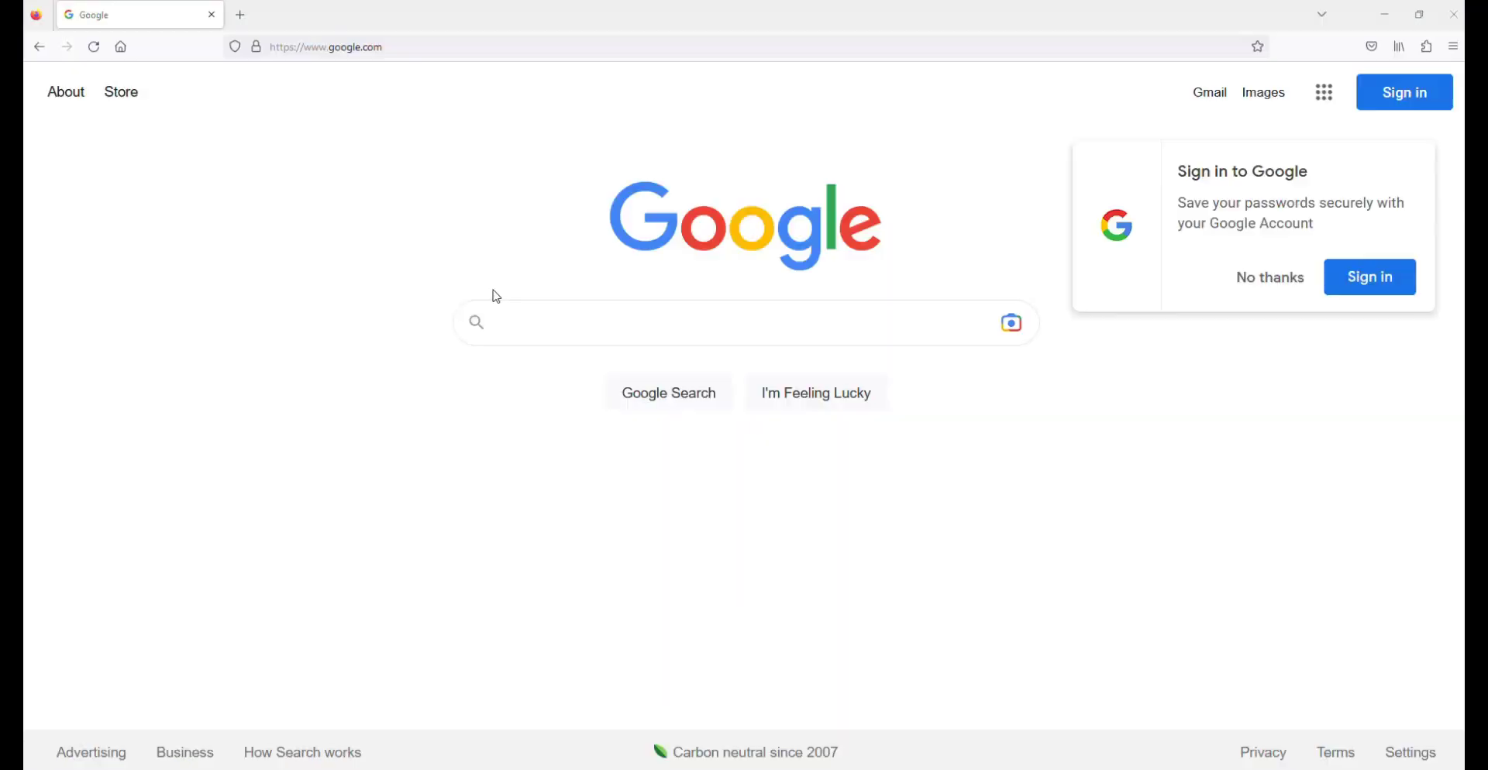
left_click(406, 44)
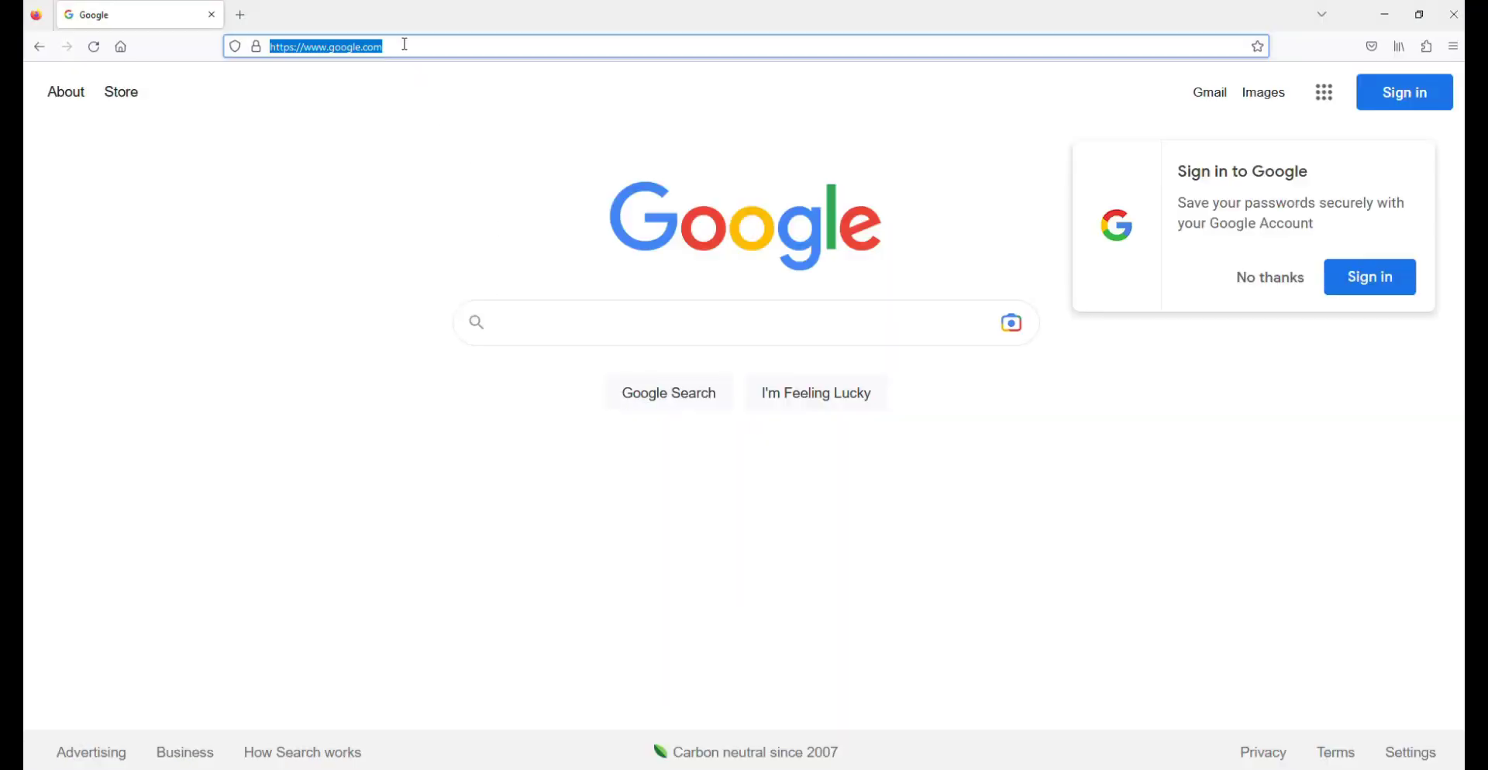
type("www")
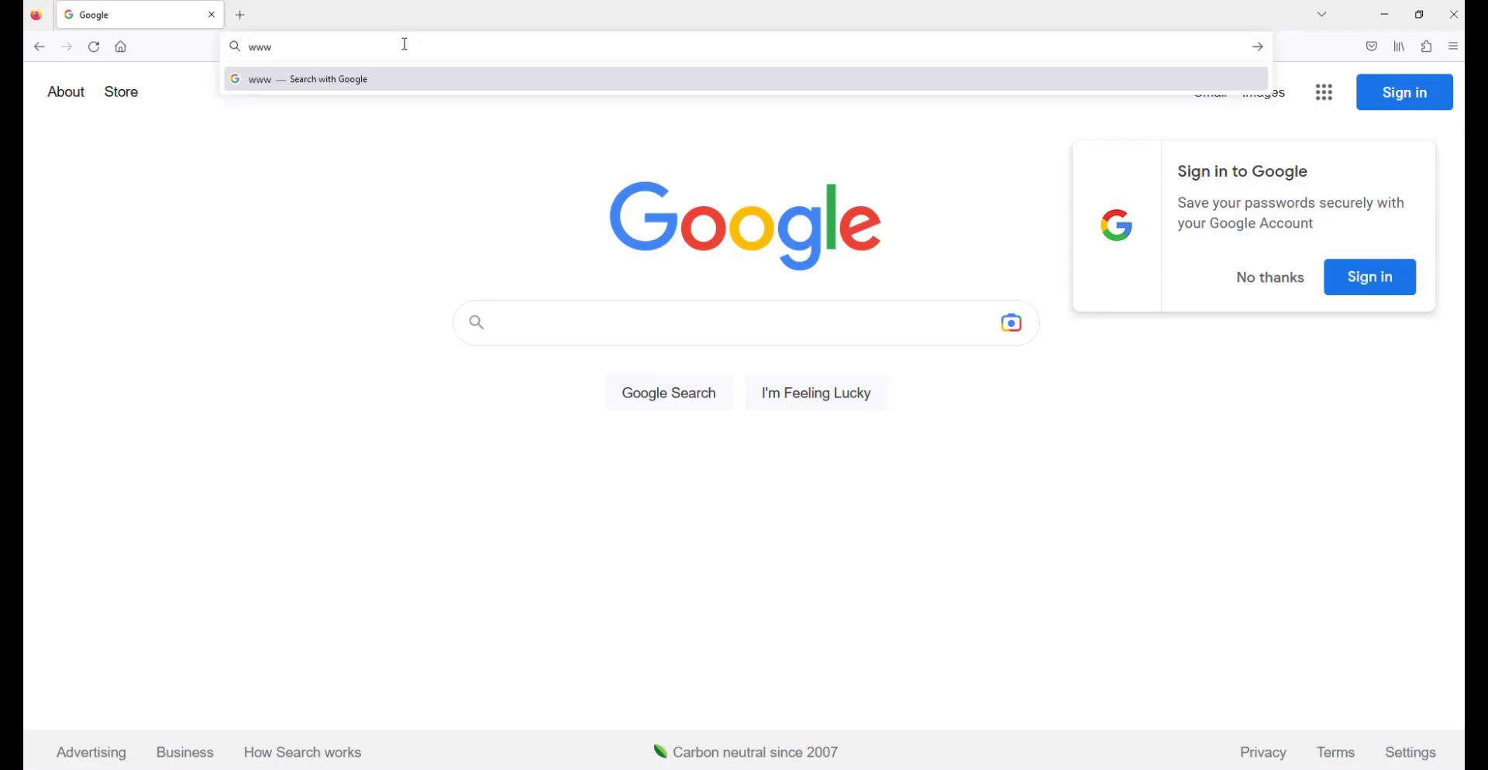
type(".lasc.edu")
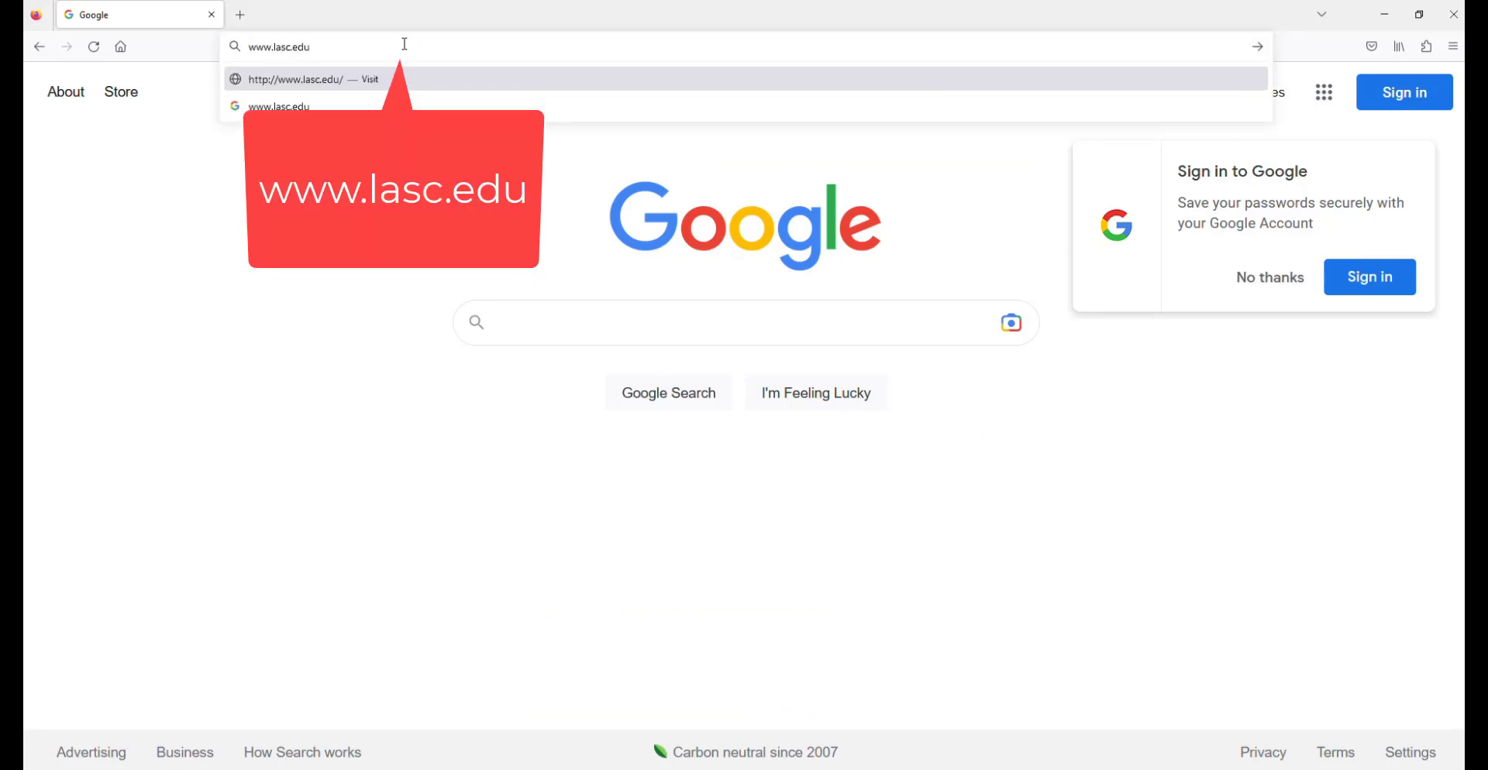
key("Return")
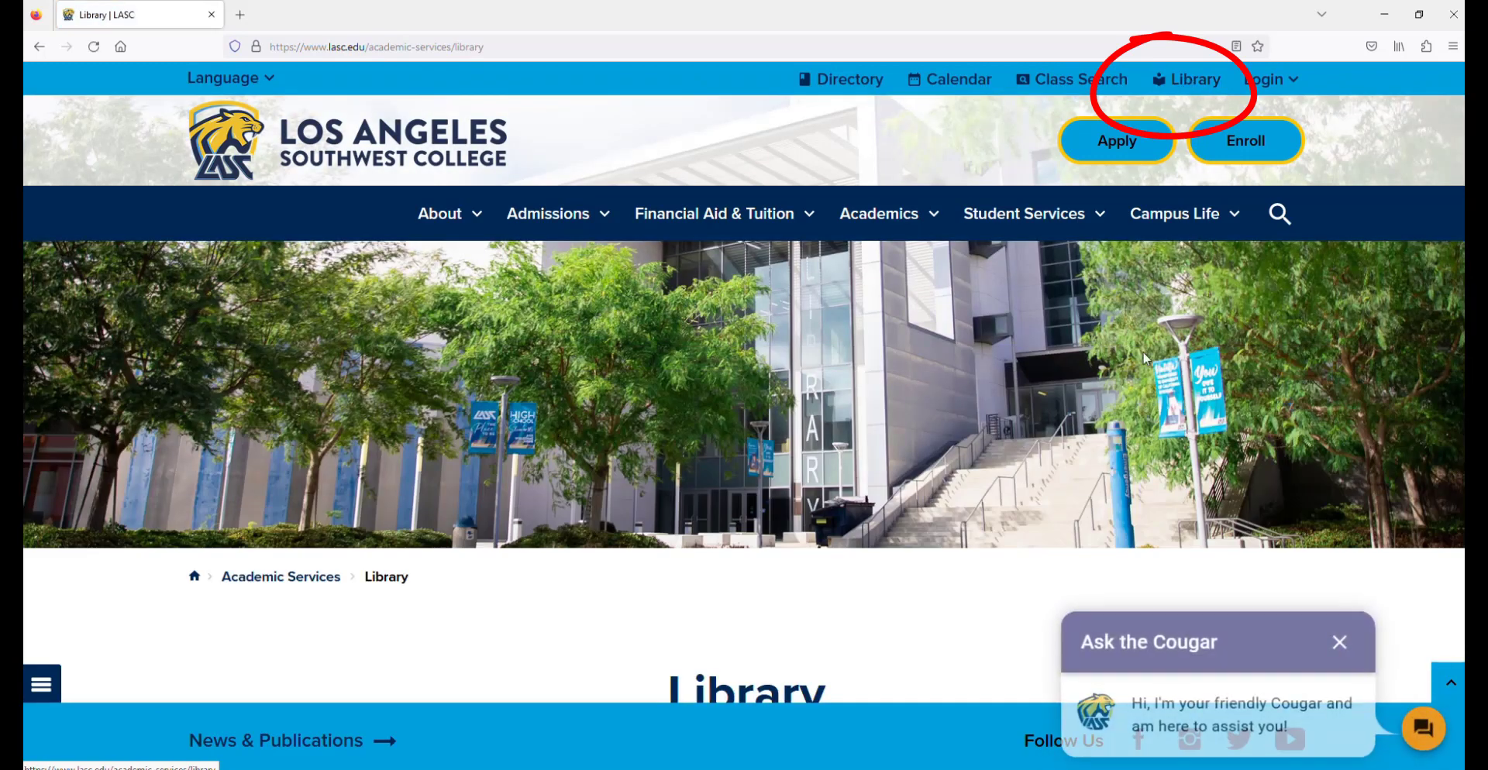
Open the Los Angeles Southwest College Library guide site and its Citation page.
scroll(1131, 373, "down", 5)
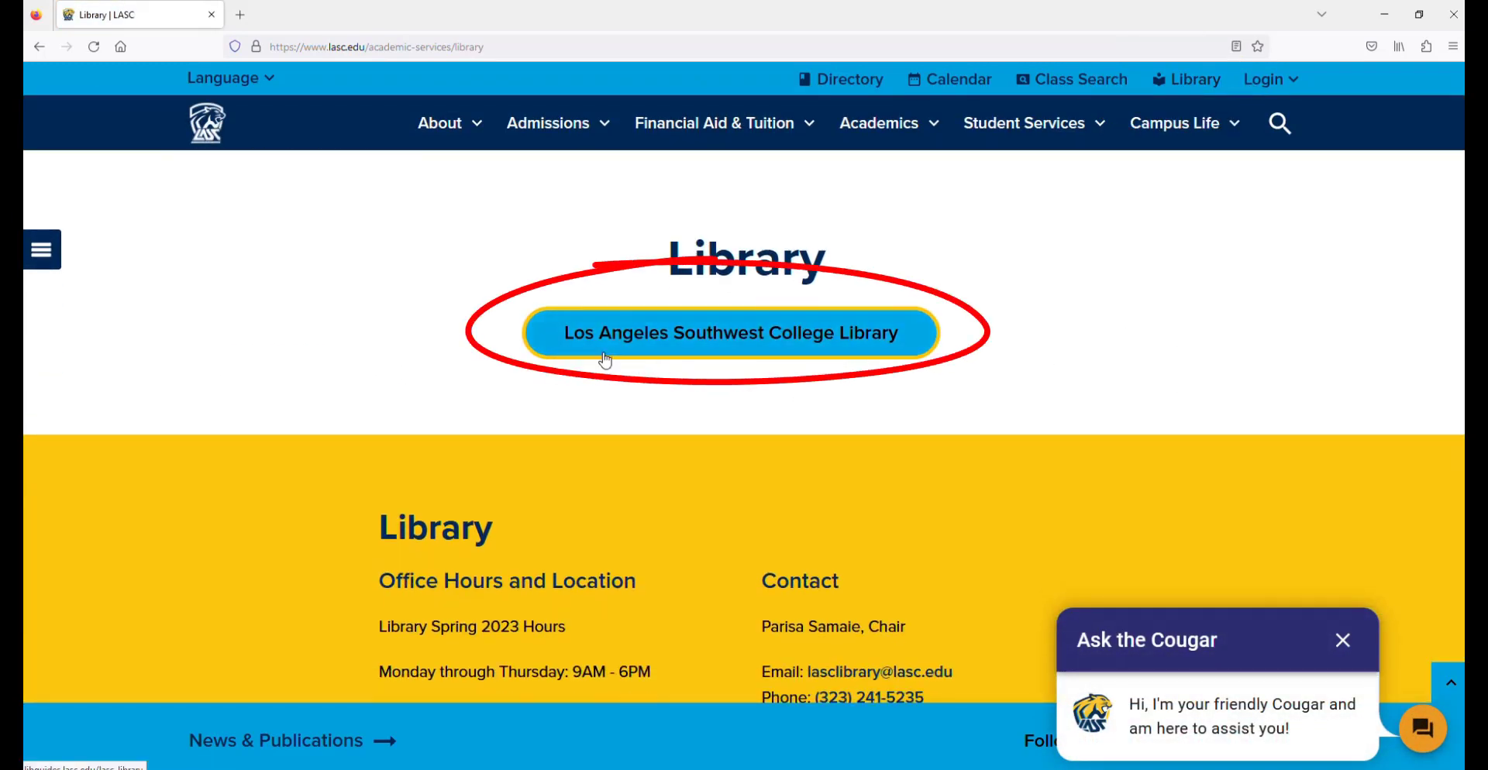
left_click(777, 342)
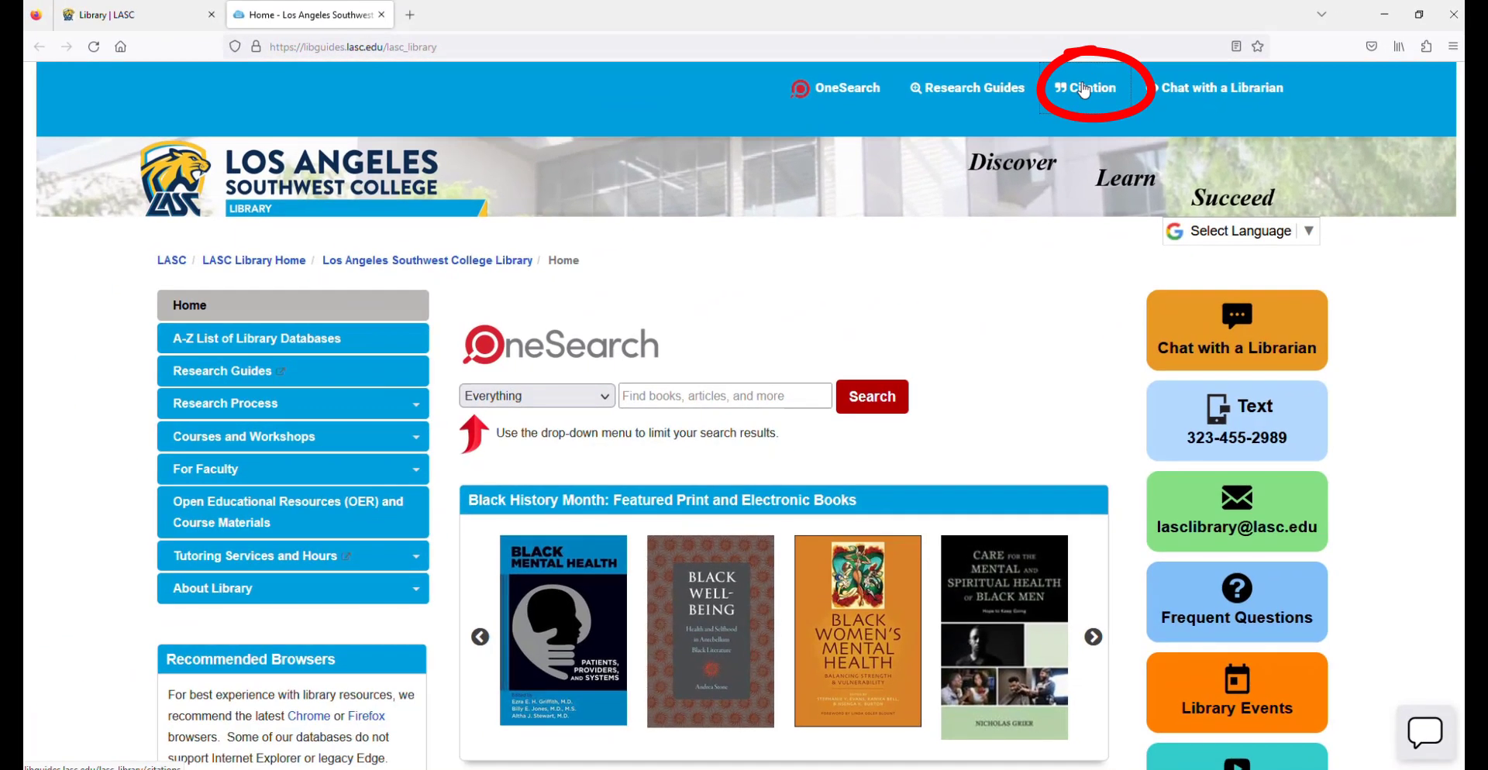
left_click(1099, 94)
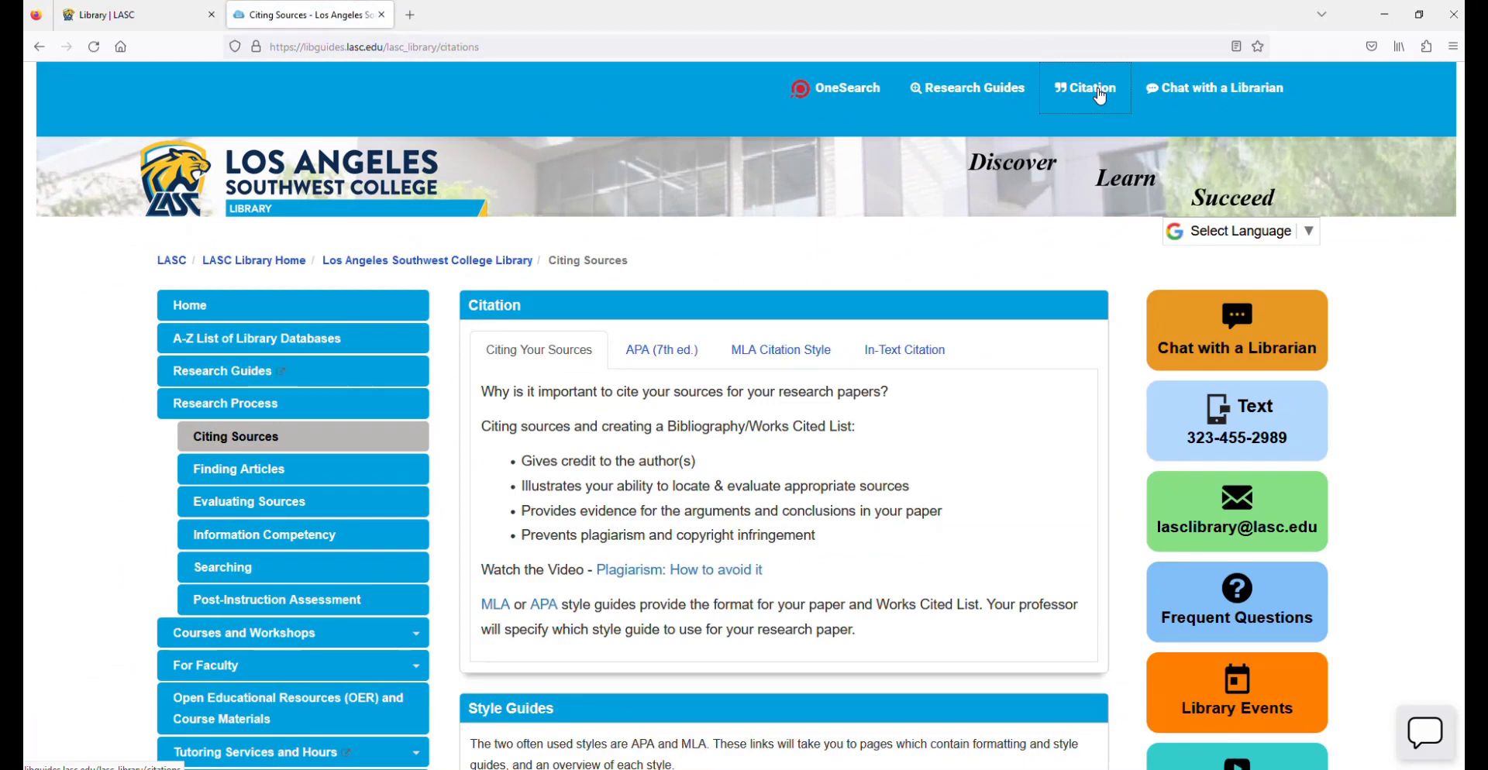
Browse the APA (7th ed.), MLA and In-Text Citation tabs, ending on APA 7th edition.
left_click(658, 356)
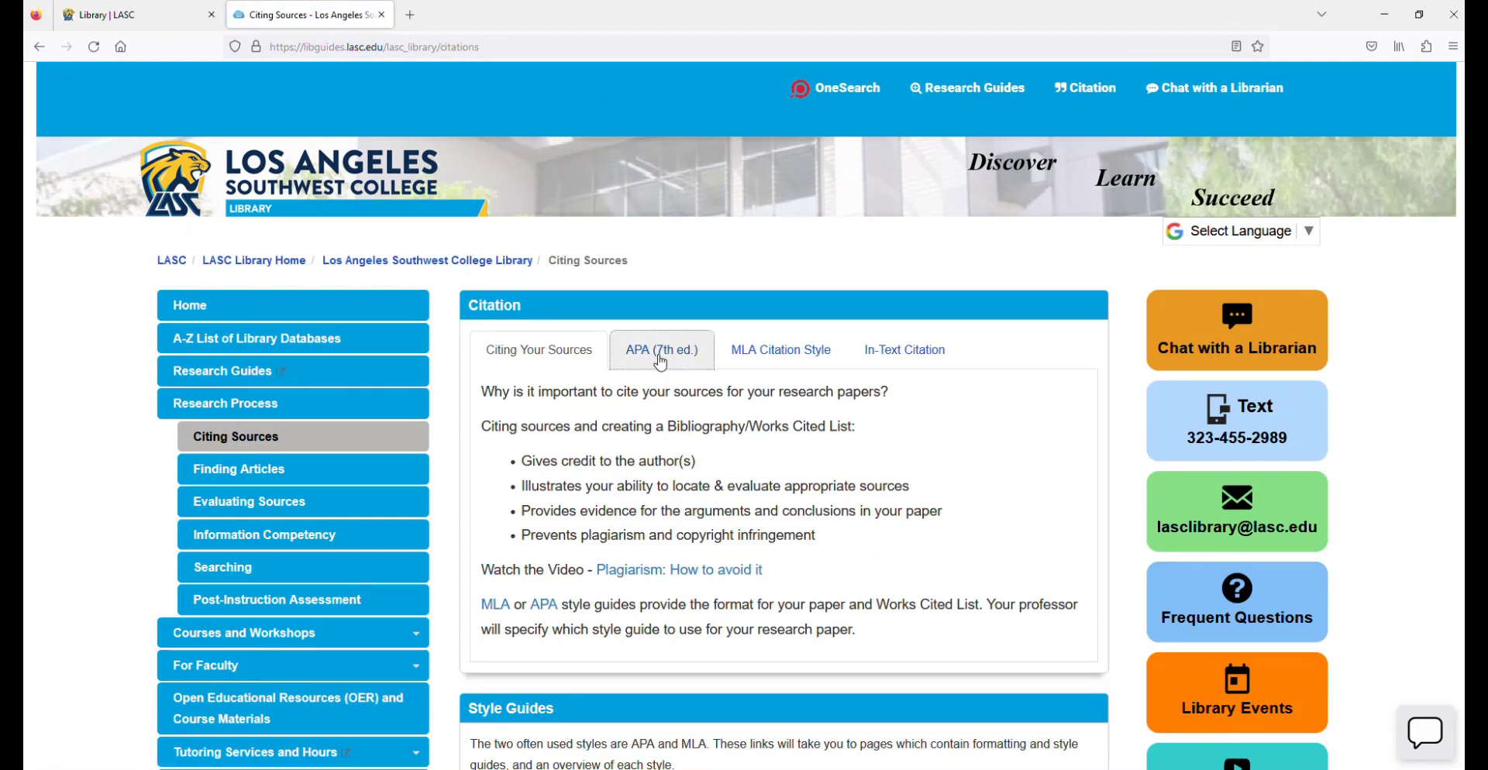
left_click(767, 358)
left_click(883, 366)
left_click(664, 351)
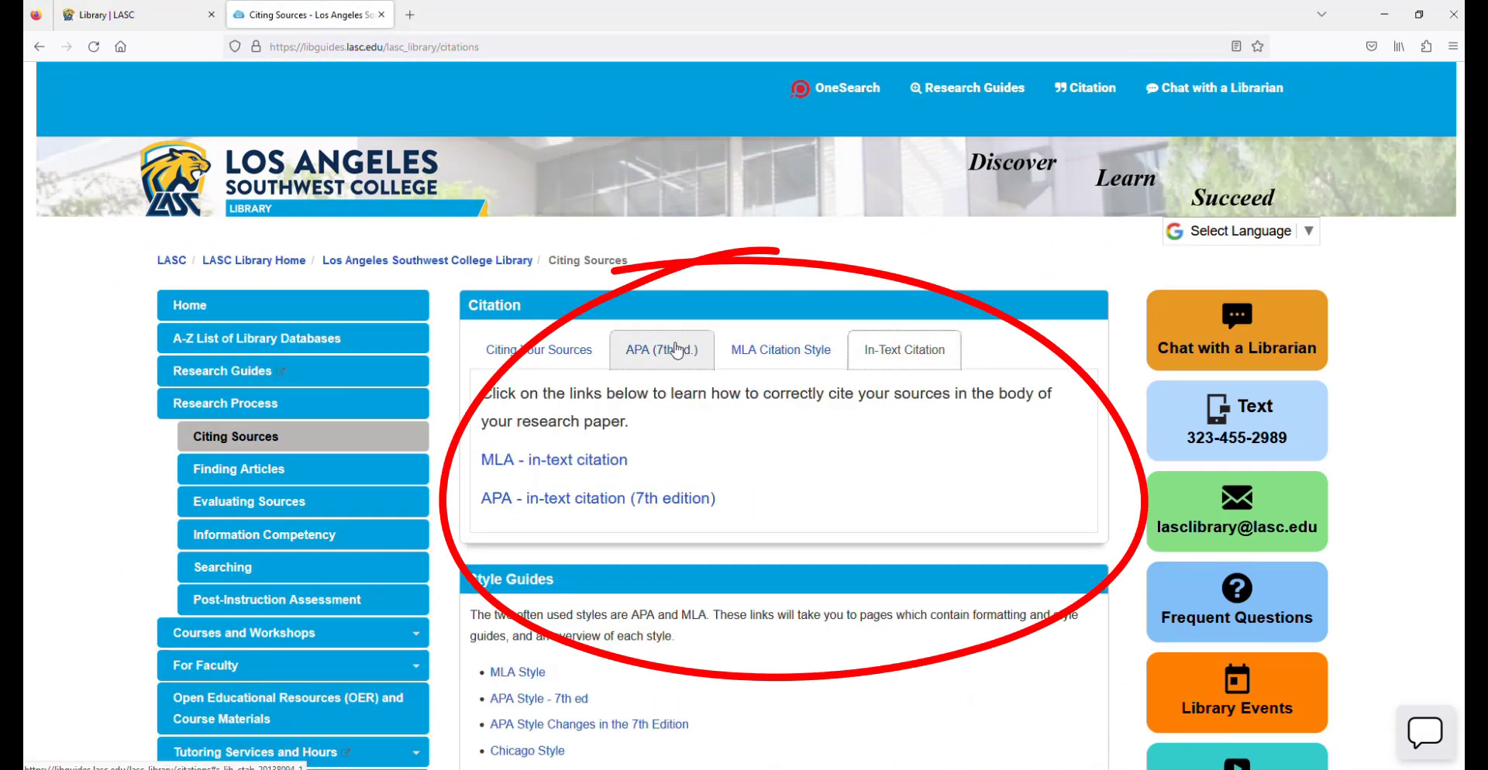
scroll(696, 528, "down", 2)
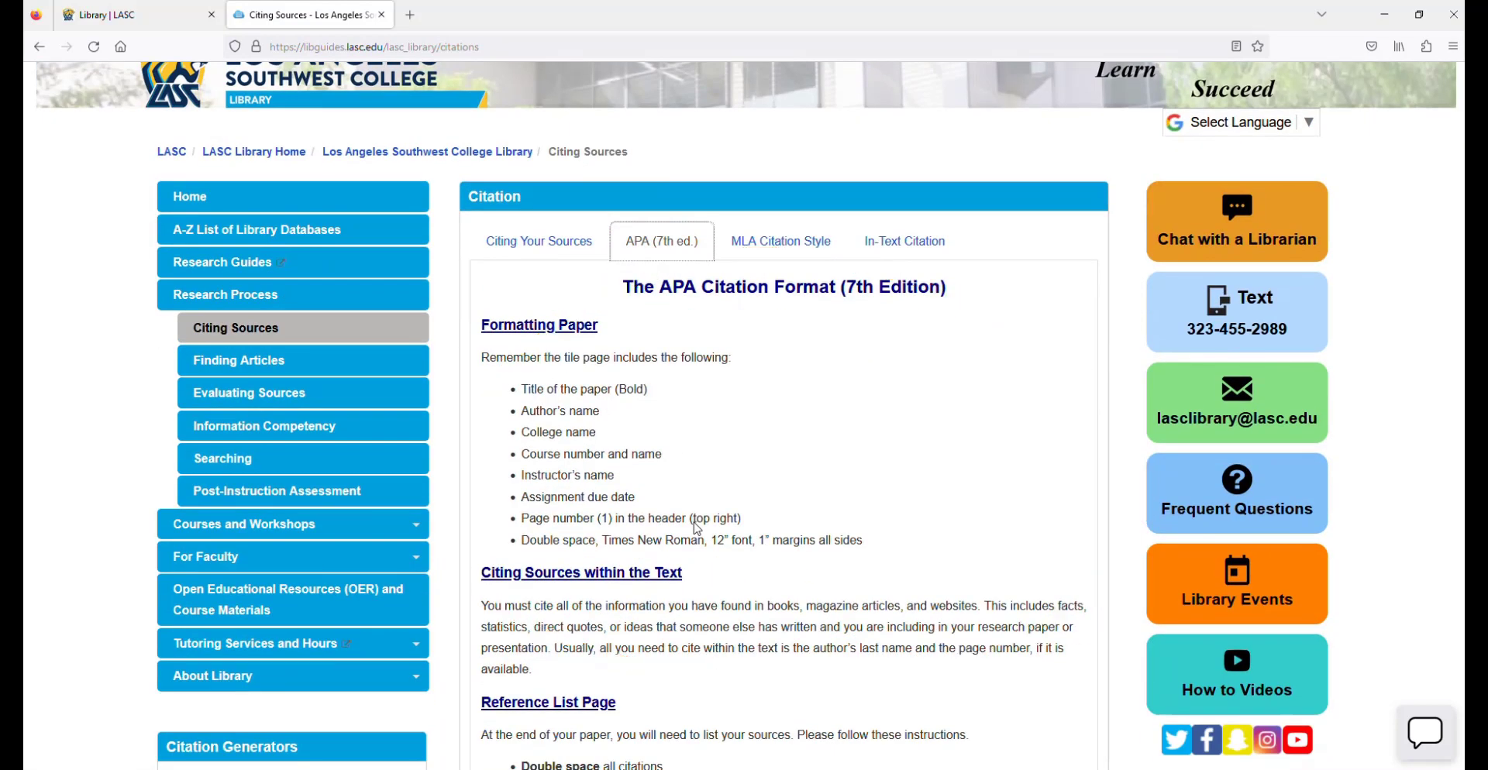
scroll(697, 528, "down", 20)
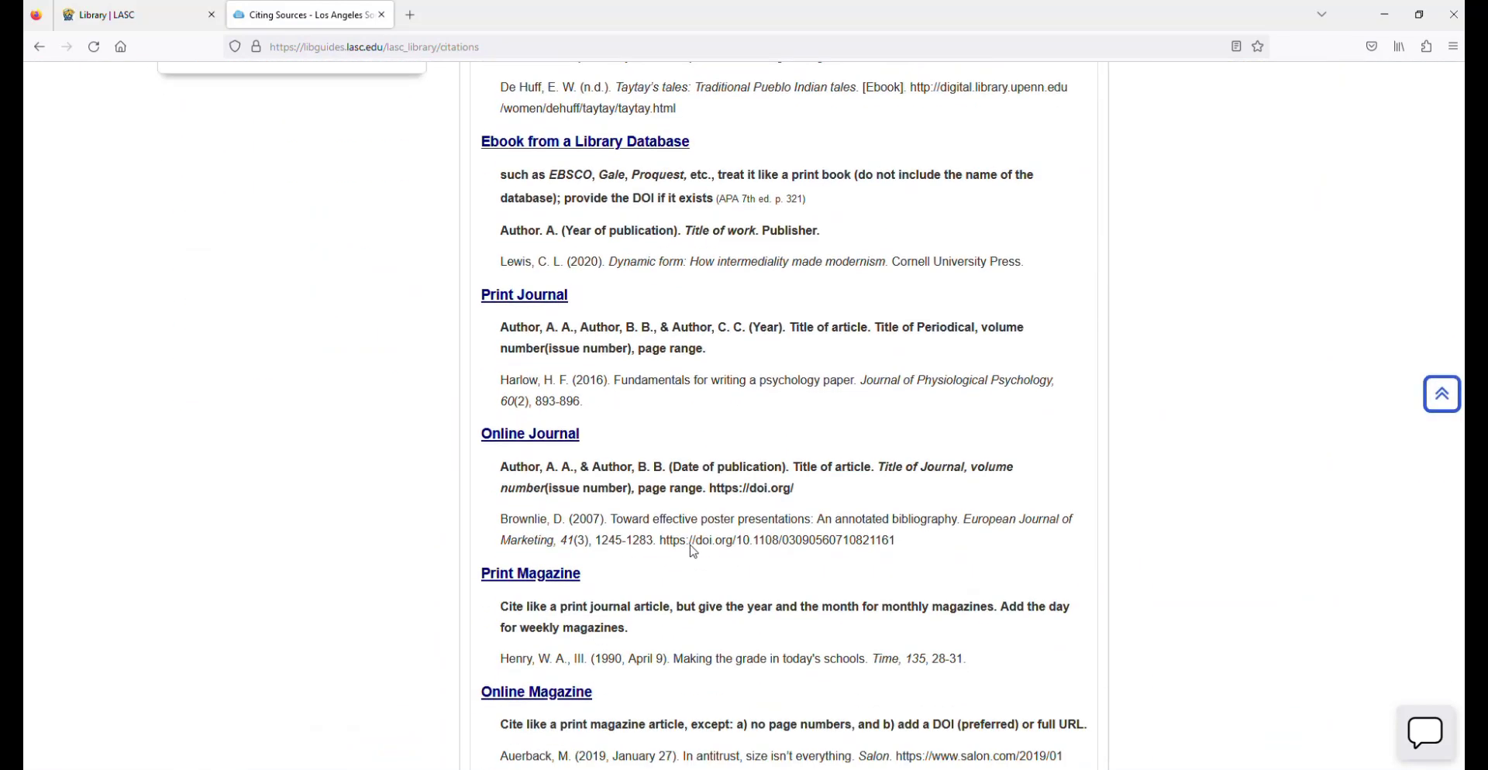
scroll(720, 504, "up", 20)
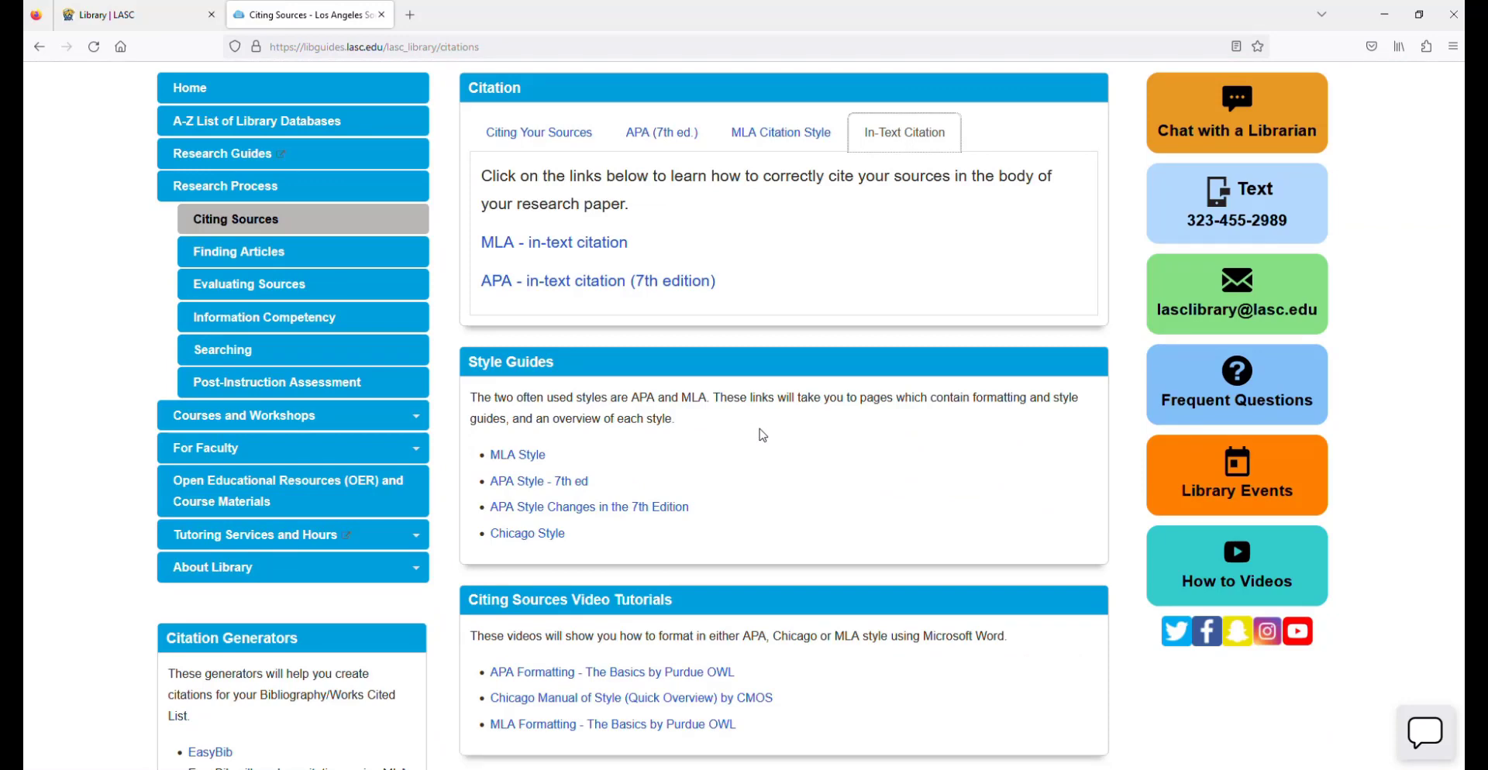
scroll(763, 436, "up", 1)
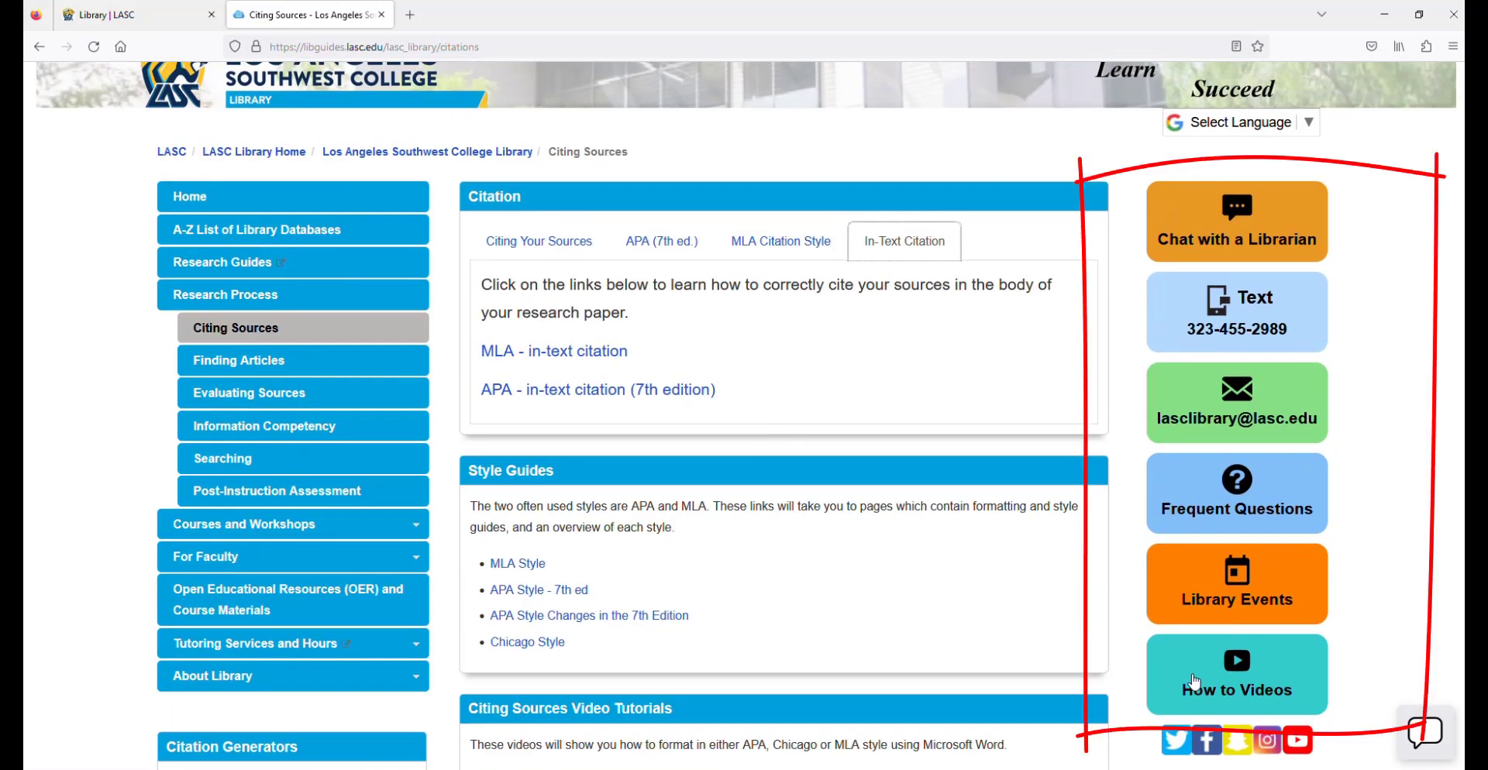